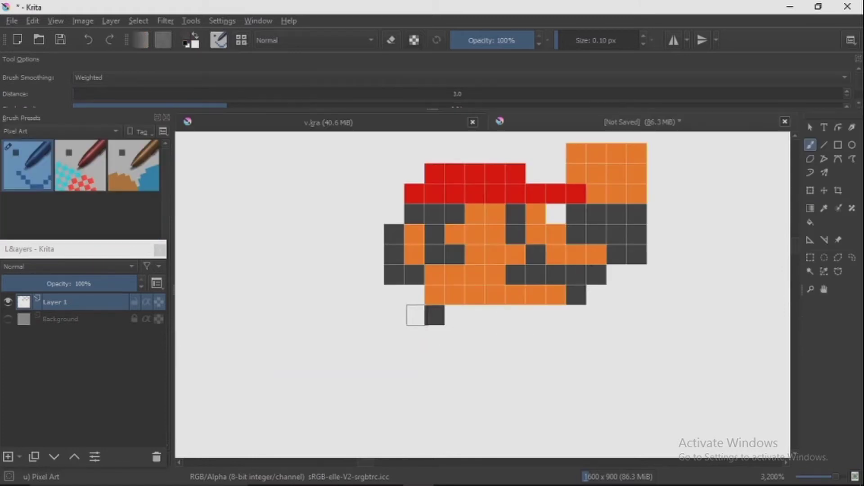
Step: Paint the dark grey shirt below Mario's chin, with a long sleeve stretching backwards and two chest rows
drag(416, 315, 353, 315)
drag(455, 335, 454, 376)
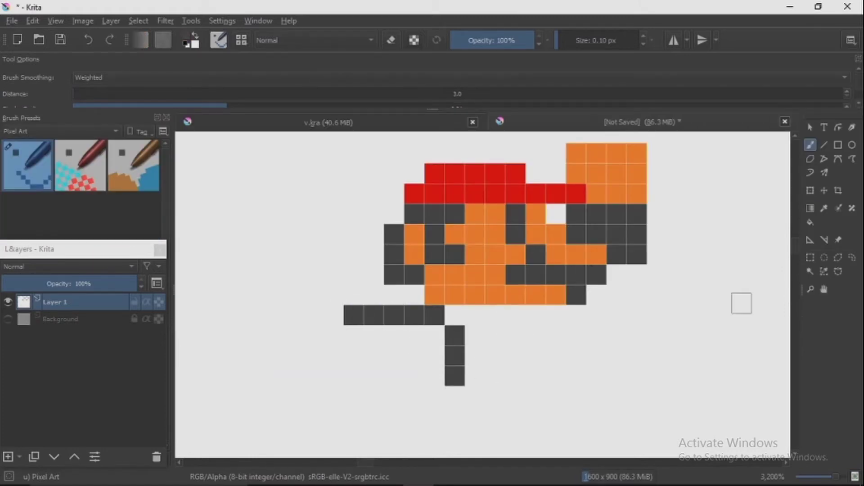
key(plus)
mouse_move(283, 380)
mouse_down()
mouse_move(318, 383)
mouse_move(356, 405)
mouse_move(254, 378)
mouse_up()
right_click(369, 380)
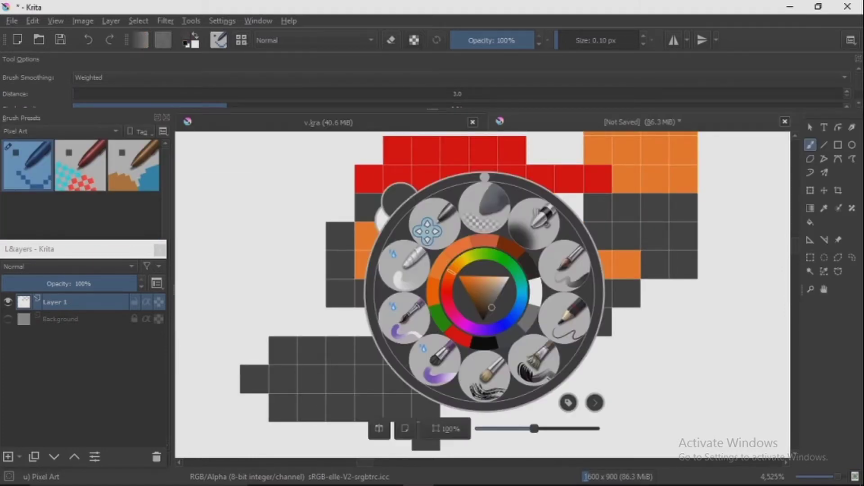
right_click(366, 380)
mouse_move(454, 350)
mouse_down()
mouse_move(558, 352)
mouse_move(526, 389)
mouse_move(477, 384)
mouse_move(542, 388)
mouse_up()
click(568, 350)
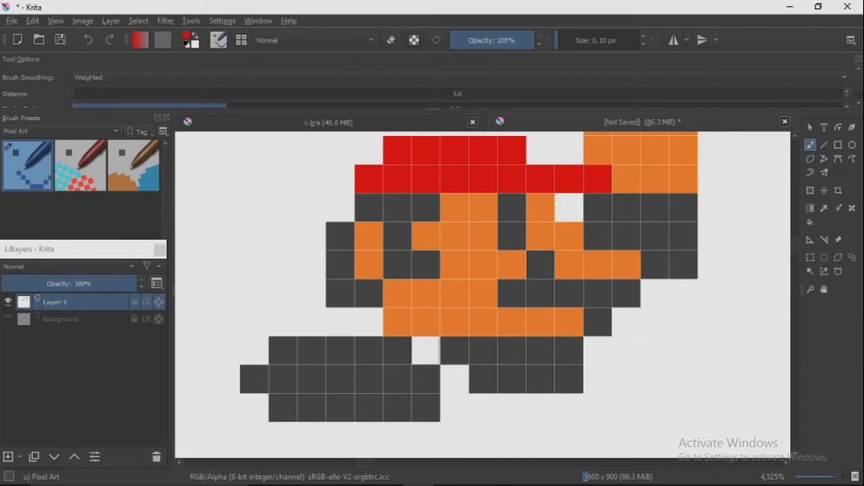
Step: Paint the red overall straps across the shirt and a red row along the waist beneath it
click(426, 350)
click(455, 379)
click(541, 350)
scroll(486, 406, down, 2)
drag(468, 394, 553, 394)
scroll(562, 261, up, 2)
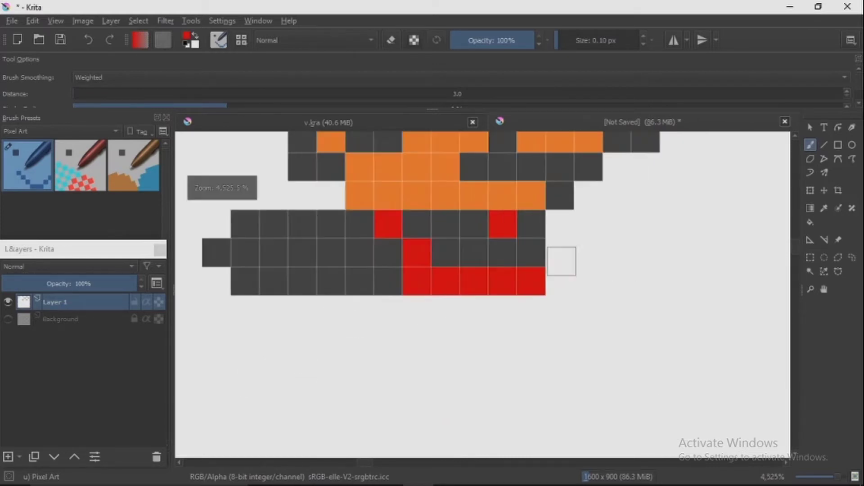
Step: Extend the red overalls down with a second waist row, a rear leg block and the front leg's outer edge
mouse_move(273, 310)
mouse_down()
mouse_move(531, 310)
mouse_move(560, 395)
mouse_up()
drag(318, 342, 290, 342)
key(Tab)
drag(66, 289, 211, 288)
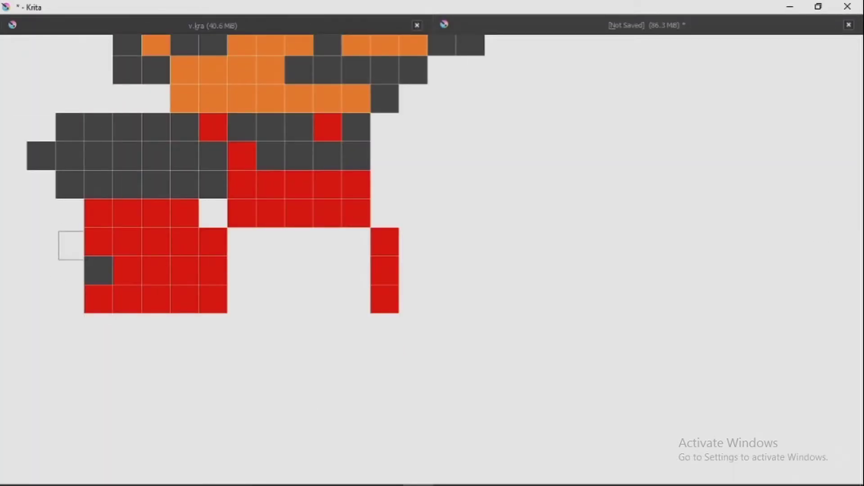
Step: Paint the stepped dark grey shoe behind the rear leg and start the red row at the leg's bottom
mouse_move(71, 245)
mouse_down()
mouse_move(70, 288)
mouse_move(50, 263)
mouse_move(13, 315)
mouse_up()
drag(158, 320, 152, 332)
key(Tab)
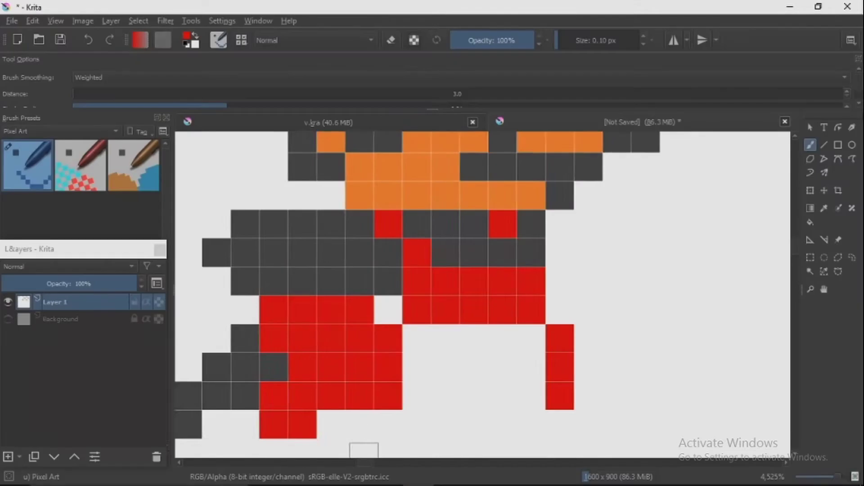
Step: Finish the rear leg's bottom row and fill the area between the legs with red pixels
drag(364, 451, 508, 380)
drag(475, 354, 504, 354)
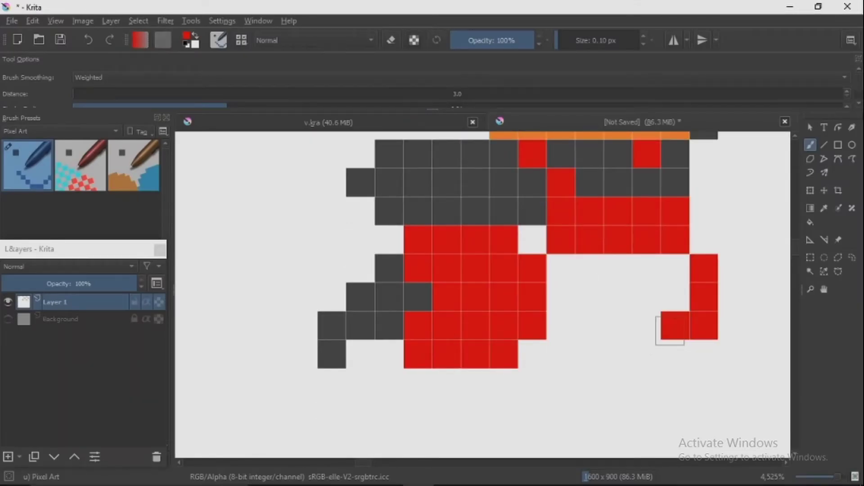
mouse_move(676, 322)
mouse_down()
mouse_move(671, 288)
mouse_move(589, 268)
mouse_move(559, 327)
mouse_up()
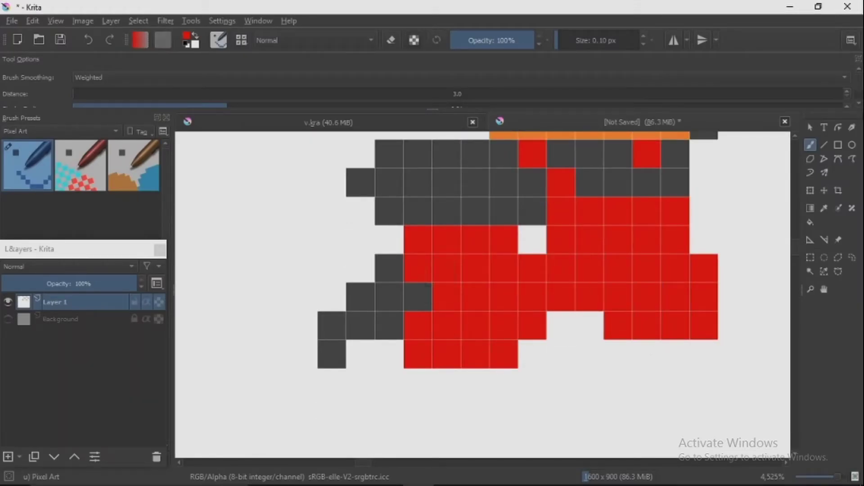
Step: Paint two orange buttons on the overalls, then correct the front strap and surrounding pixels in red
ctrl+click(553, 136)
scroll(552, 270, up, 3)
click(590, 408)
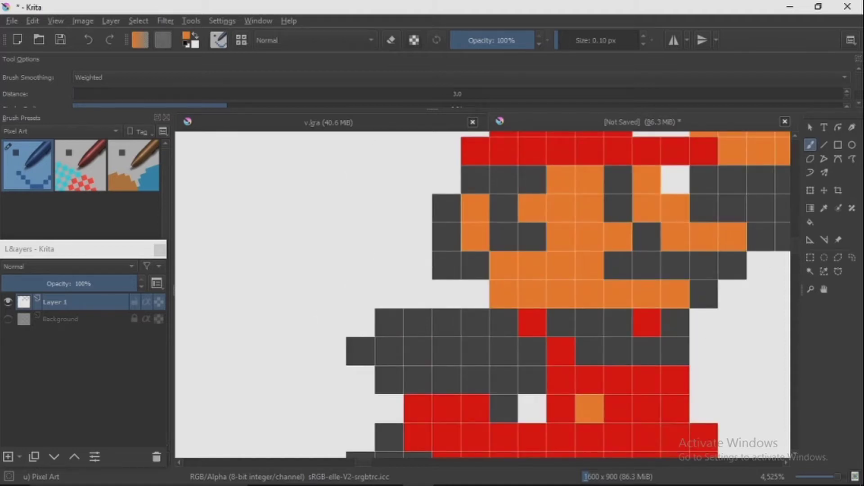
key(ctrl+z)
ctrl+click(512, 386)
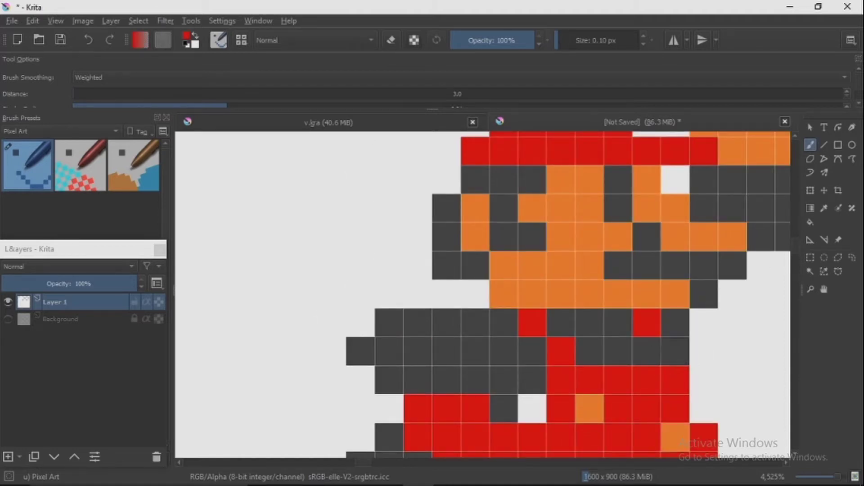
click(676, 351)
click(676, 437)
ctrl+click(589, 408)
click(675, 409)
ctrl+click(532, 409)
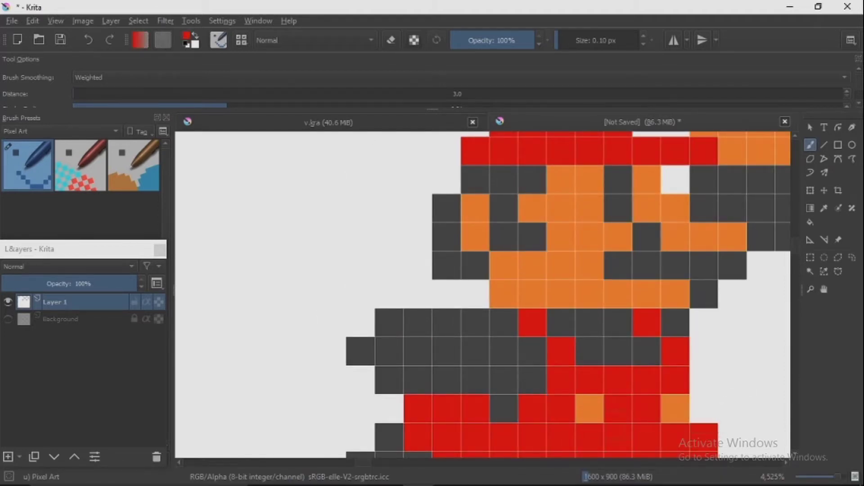
Step: Remove the bottom red row under the front leg by painting over it in the light background colour
key(minus)
scroll(760, 173, down, 3)
drag(707, 328, 646, 329)
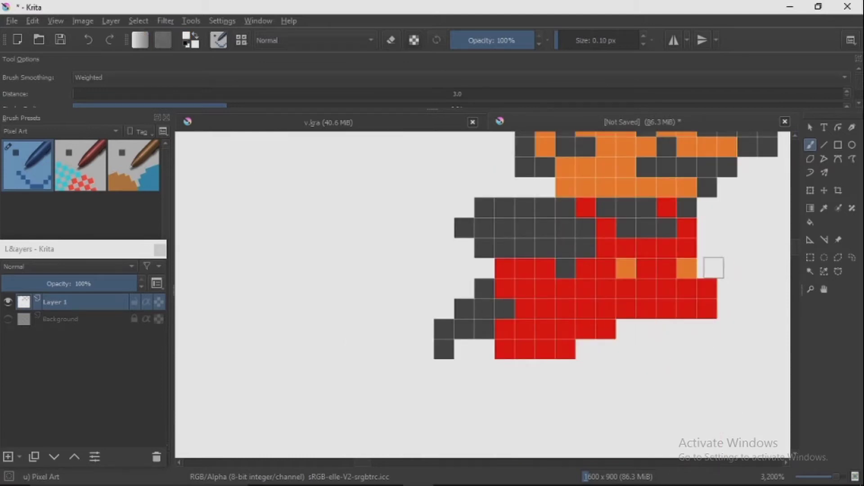
Step: Paint the dark grey shoe at the tip of Mario's front leg
key(c)
key(minus)
scroll(483, 290, right, 5)
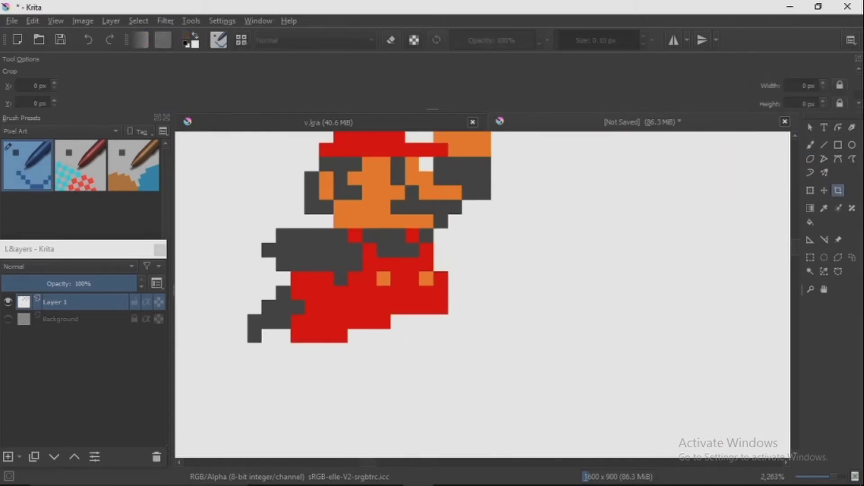
scroll(483, 290, down, 2)
key(b)
key(plus)
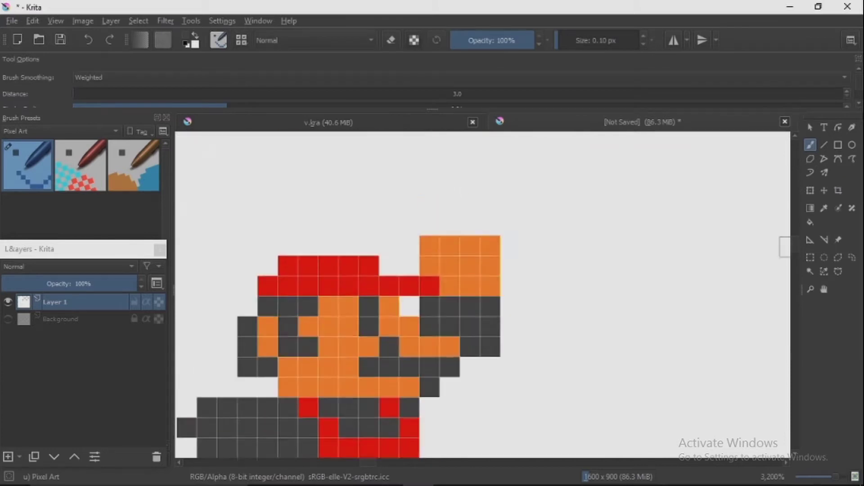
scroll(482, 290, down, 3)
mouse_move(448, 270)
mouse_down()
mouse_move(470, 227)
mouse_move(462, 275)
mouse_up()
key(minus)
key(plus)
key(plus)
key(ctrl+z)
Step: Paint the orange hand at the rear end of the outstretched sleeve
drag(441, 190, 413, 218)
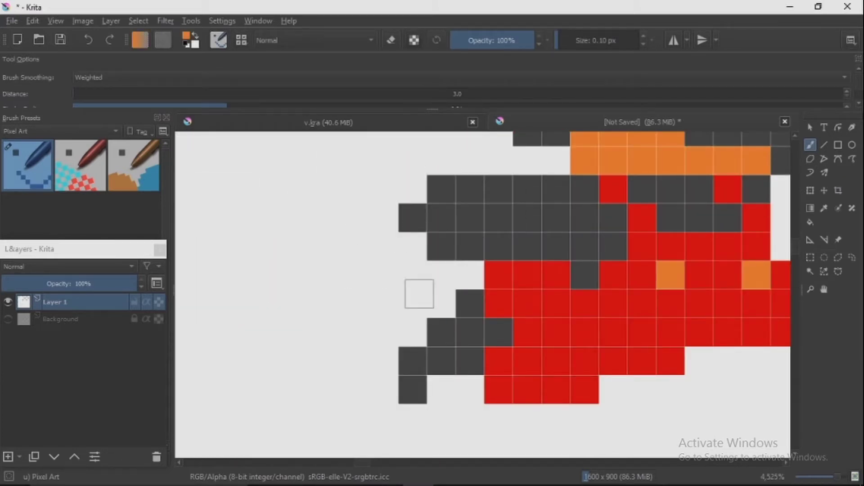
drag(441, 275, 412, 246)
drag(411, 276, 366, 260)
Step: Draw a rounded black hill outline below Mario with the Dynamic Brush tool, leaving its base open
key(minus)
key(minus)
key(minus)
key(minus)
key(minus)
key(minus)
key(minus)
key(d)
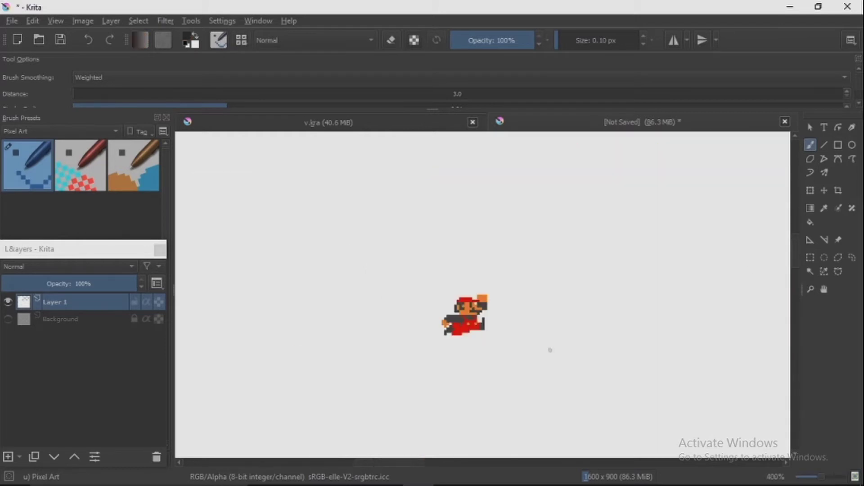
key(plus)
key(plus)
key(plus)
key(v)
mouse_move(421, 438)
mouse_down()
mouse_move(463, 399)
mouse_move(535, 302)
mouse_move(634, 253)
mouse_up()
click(810, 173)
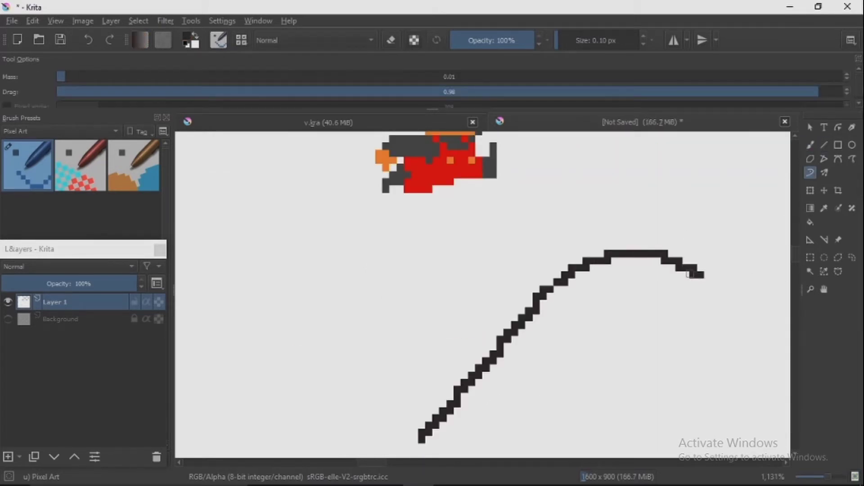
mouse_move(688, 274)
mouse_down()
mouse_move(400, 275)
mouse_move(498, 392)
mouse_move(561, 444)
mouse_up()
key(v)
key(minus)
key(minus)
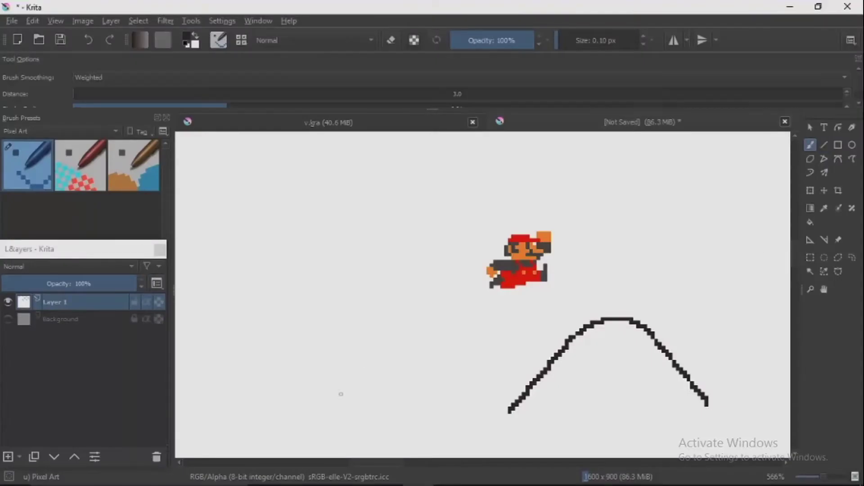
drag(333, 361, 342, 357)
key(plus)
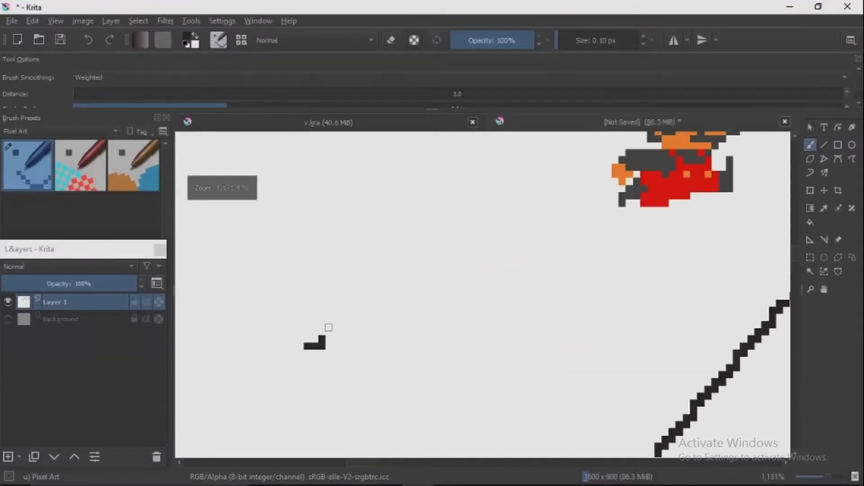
mouse_move(329, 327)
mouse_down()
mouse_move(354, 312)
mouse_move(395, 352)
mouse_up()
key(ctrl+z)
key(ctrl+z)
Step: Draw a black bush outline beside the hill, with one large rounded hump and smaller jagged peaks
mouse_move(315, 341)
mouse_down()
mouse_move(354, 317)
mouse_move(422, 391)
mouse_up()
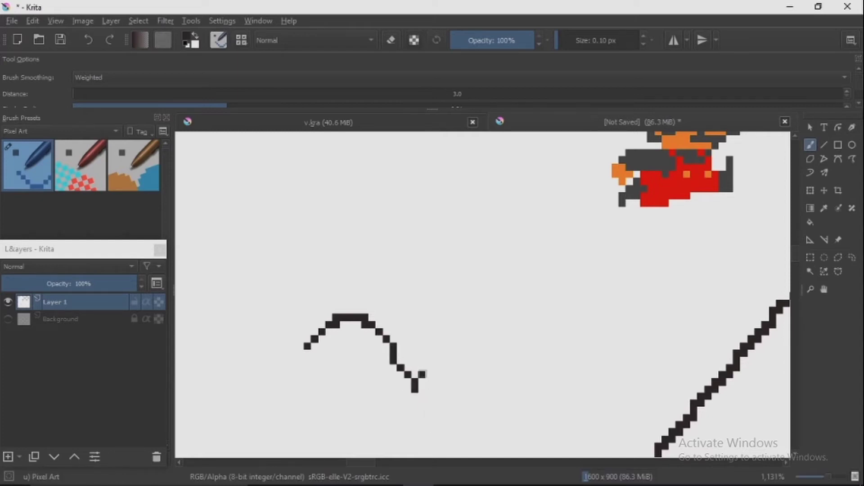
drag(468, 373, 487, 391)
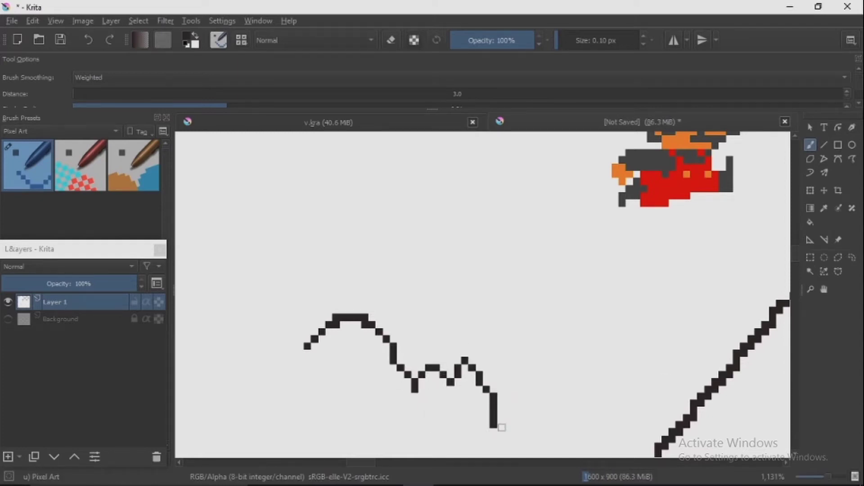
drag(502, 427, 486, 445)
scroll(481, 425, down, 2)
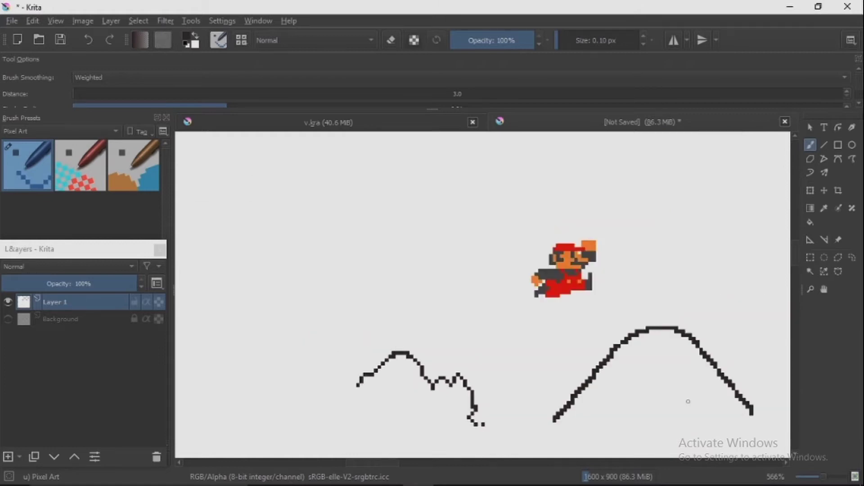
Step: Close the bush outline along its side and base in bright green and fill it with the same green
key(h)
click(361, 324)
scroll(350, 392, up, 1)
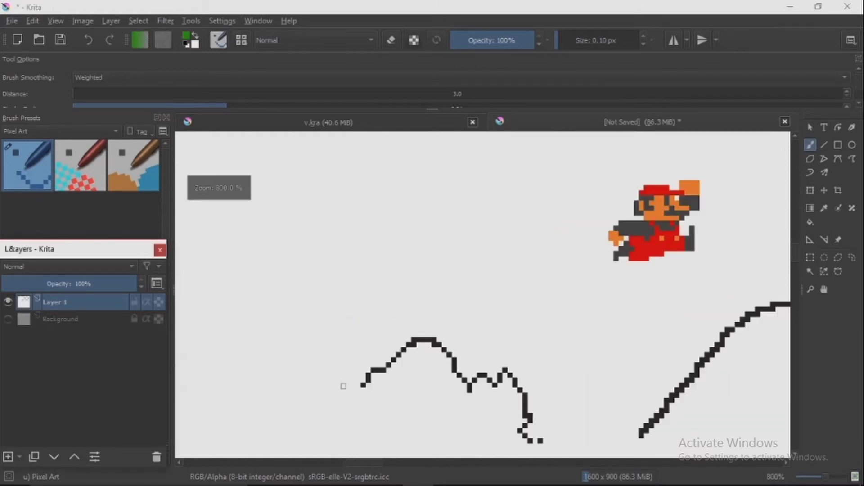
drag(363, 387, 393, 446)
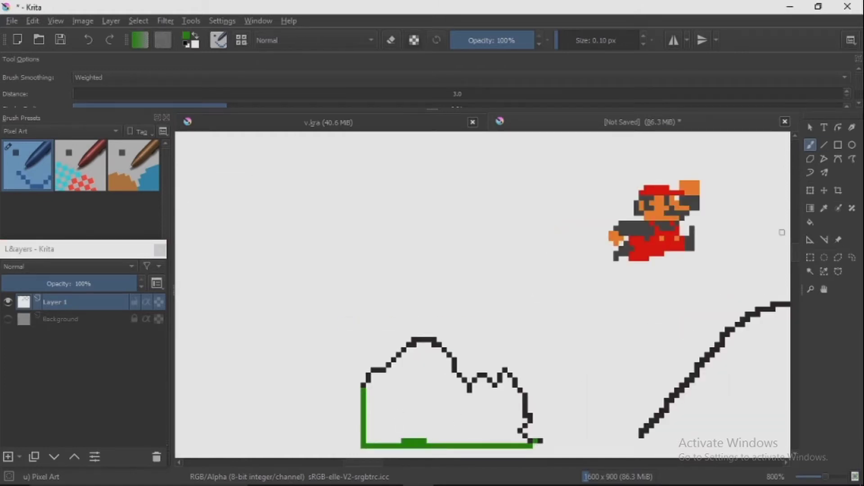
click(810, 221)
click(428, 405)
Step: Close the hill's base with a dark green line and fill the hill with the same dark green
key(h)
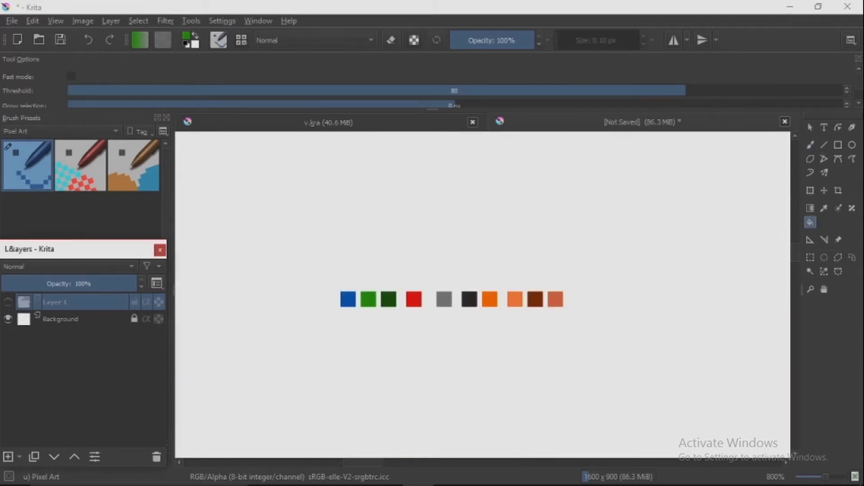
key(b)
mouse_move(646, 443)
mouse_down()
mouse_move(367, 443)
mouse_move(507, 441)
mouse_up()
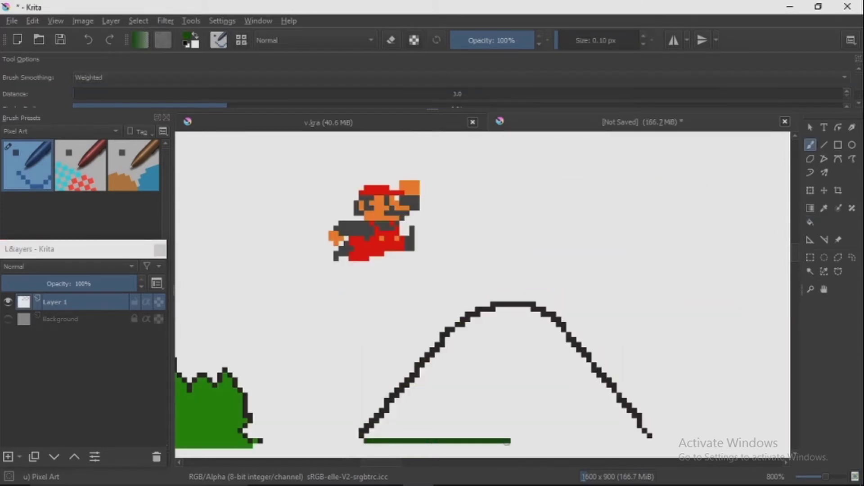
key(f)
click(512, 358)
Step: Paint two upright black spots on the upper part of the green hill
key(b)
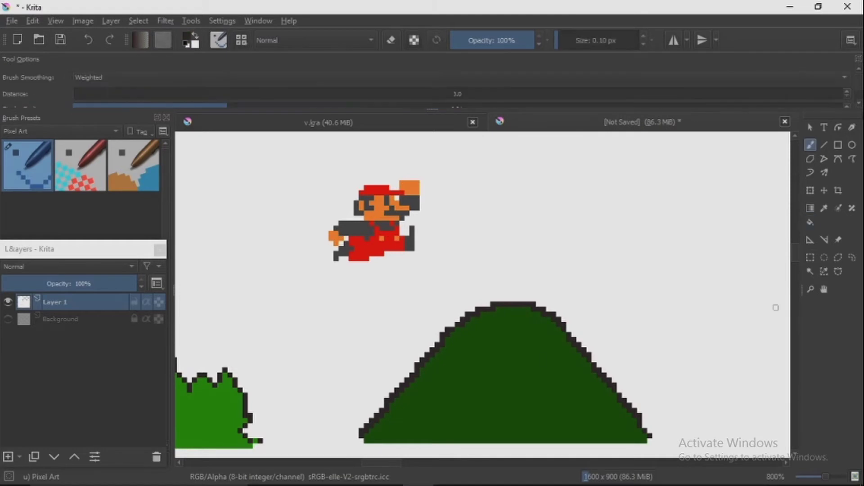
scroll(523, 377, up, 5)
drag(585, 176, 630, 261)
scroll(585, 261, down, 4)
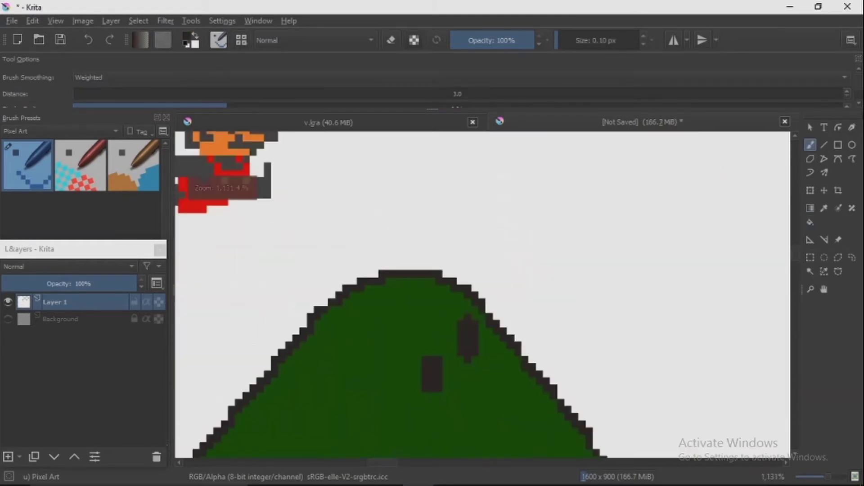
Step: Paint stepped dark green detail strokes inside the bright green bush
scroll(495, 292, left, 10)
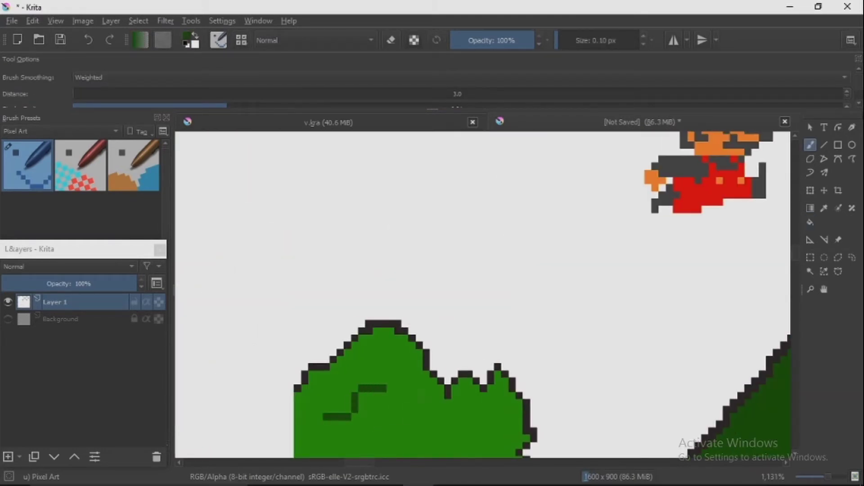
scroll(533, 401, down, 3)
scroll(483, 295, right, 6)
key(alt+v)
key(c)
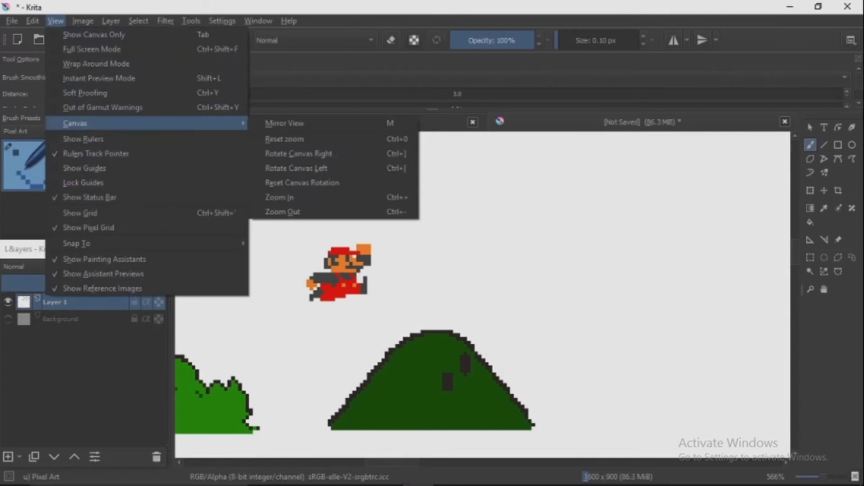
key(ctrl+r)
key(alt+v)
key(Down)
key(Down)
key(Down)
key(Down)
key(Down)
key(Down)
key(Return)
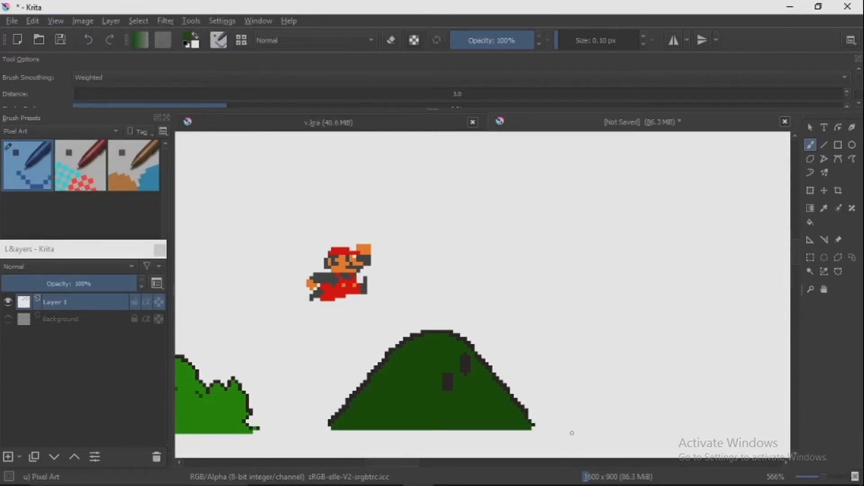
Step: Choose a golden yellow colour and draw a square block outline in the empty area above Mario
scroll(393, 266, up, 3)
right_click(393, 265)
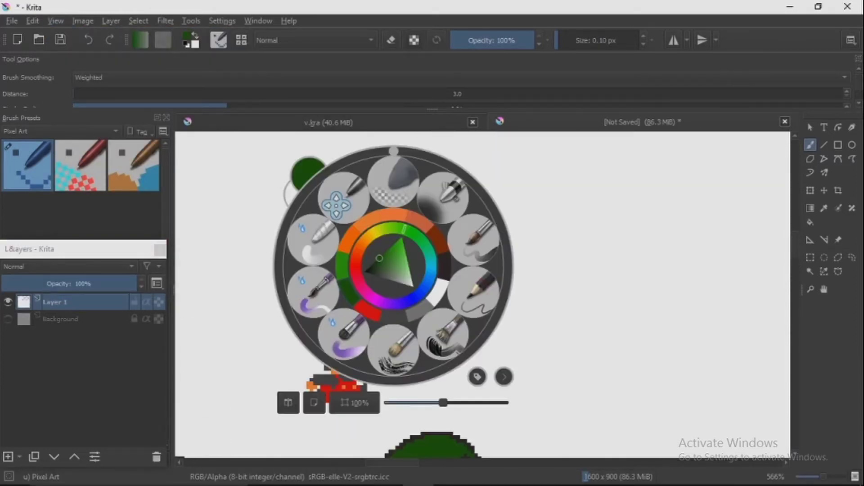
click(394, 262)
drag(394, 262, 390, 249)
click(284, 202)
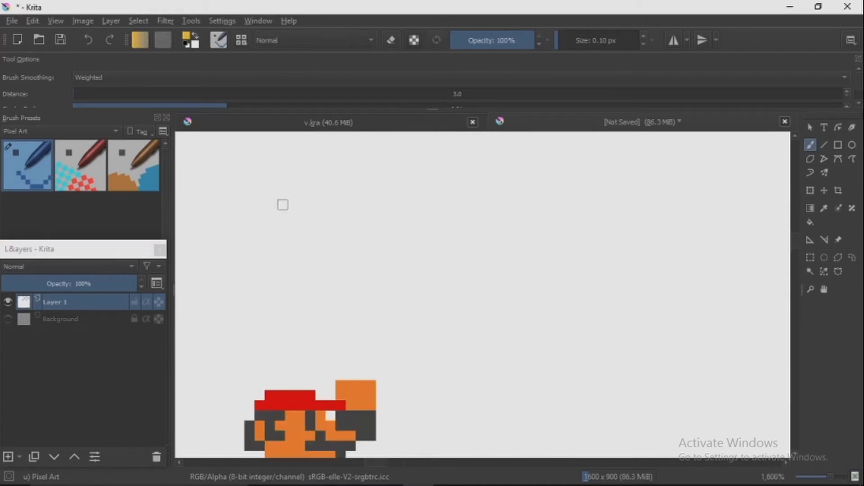
scroll(318, 233, down, 1)
scroll(299, 270, up, 3)
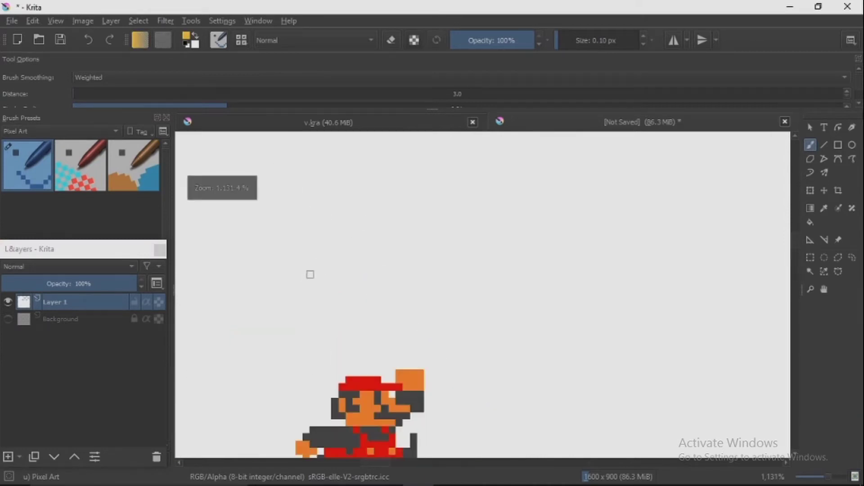
drag(296, 265, 393, 269)
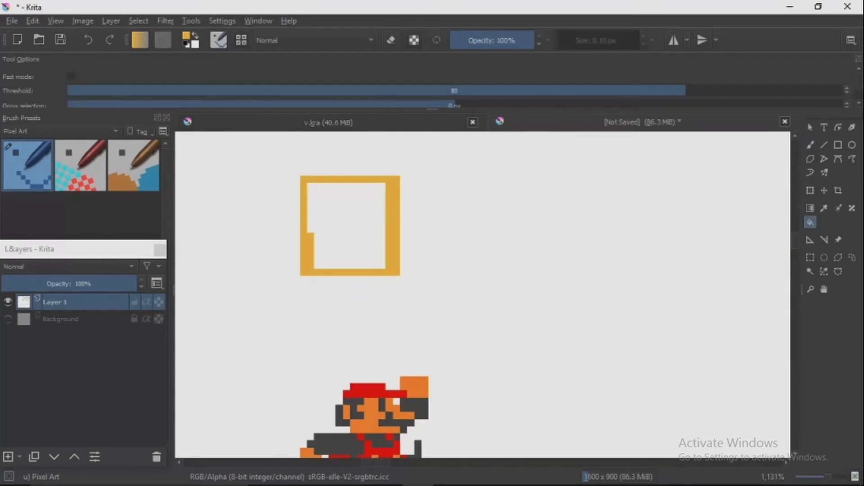
Step: Fill the block solid golden yellow and paint a dark brown question mark with a separate square dot on it
scroll(278, 197, up, 3)
mouse_move(377, 172)
mouse_down()
mouse_move(391, 357)
mouse_move(467, 387)
mouse_move(519, 191)
mouse_move(491, 330)
mouse_move(525, 291)
mouse_up()
scroll(428, 268, down, 4)
scroll(428, 269, down, 3)
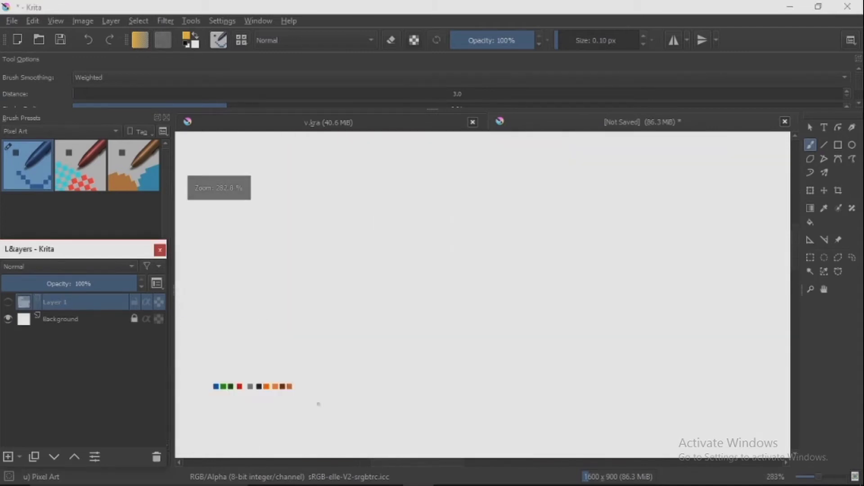
scroll(185, 303, up, 2)
ctrl+click(355, 367)
scroll(352, 181, up, 4)
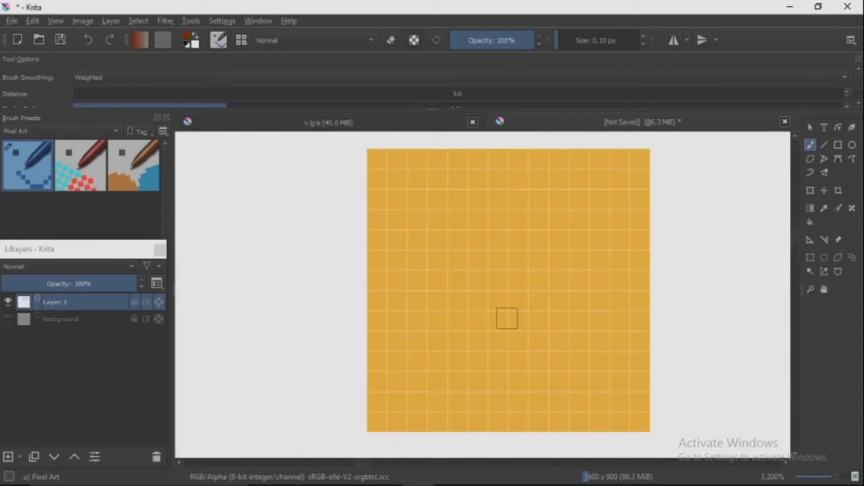
mouse_move(507, 318)
mouse_down()
mouse_move(516, 290)
mouse_move(548, 281)
mouse_move(559, 251)
mouse_move(549, 227)
mouse_up()
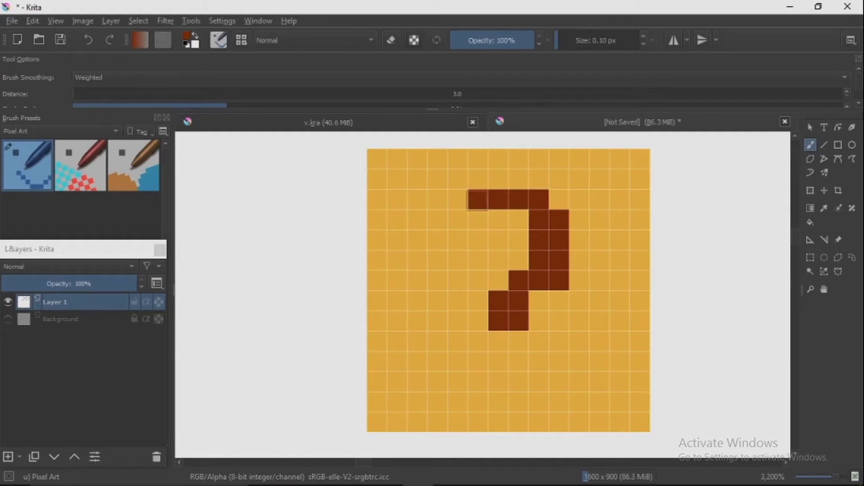
drag(459, 203, 456, 262)
drag(498, 369, 519, 378)
Step: Paint a black shadow along the block's bottom and right edges and behind the question mark
scroll(627, 370, down, 2)
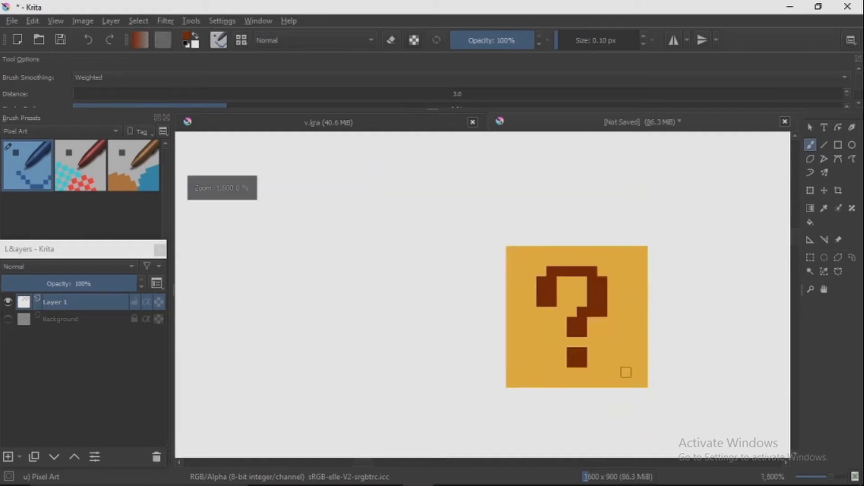
scroll(340, 367, up, 1)
mouse_move(340, 367)
mouse_down()
mouse_move(478, 372)
mouse_move(546, 332)
mouse_move(544, 182)
mouse_up()
mouse_move(401, 244)
mouse_down()
mouse_move(411, 215)
mouse_move(443, 209)
mouse_up()
drag(443, 339, 458, 324)
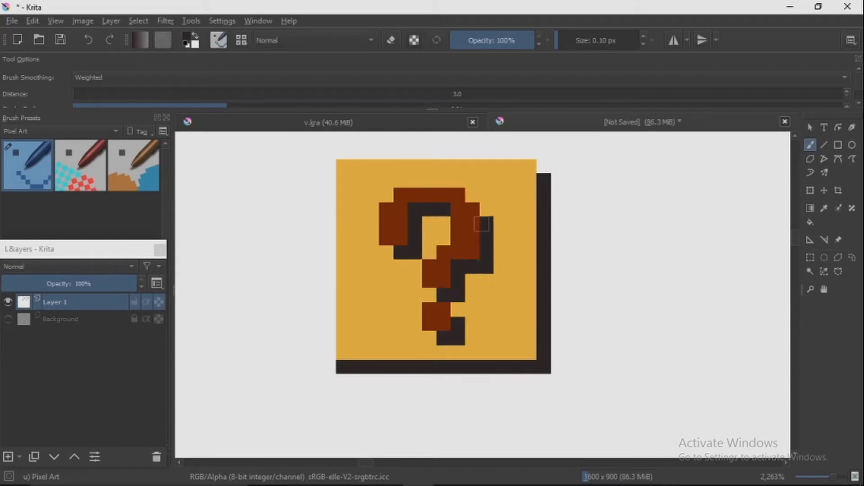
Step: Add small black squares in the block's corners and paint reddish-brown strips along its left and top edges
right_click(474, 309)
click(500, 277)
drag(329, 180, 329, 369)
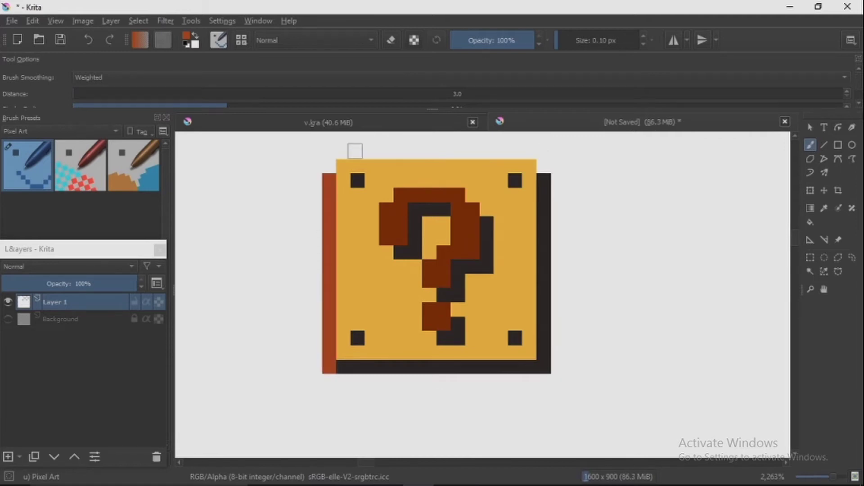
drag(393, 148, 530, 152)
Step: Start another block pair with an orange-yellow strip and an adjoining reddish-brown strip, each 13 pixels long
scroll(449, 407, down, 10)
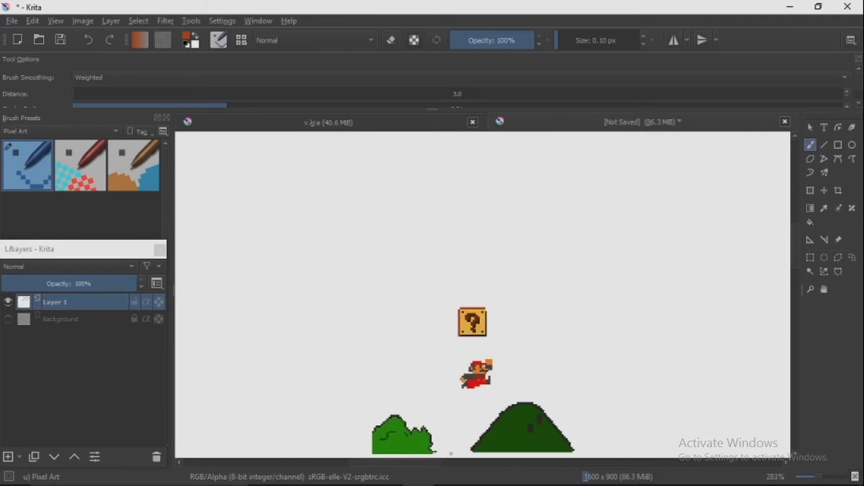
scroll(449, 407, up, 10)
mouse_move(521, 295)
mouse_down()
mouse_move(648, 293)
mouse_move(654, 316)
mouse_up()
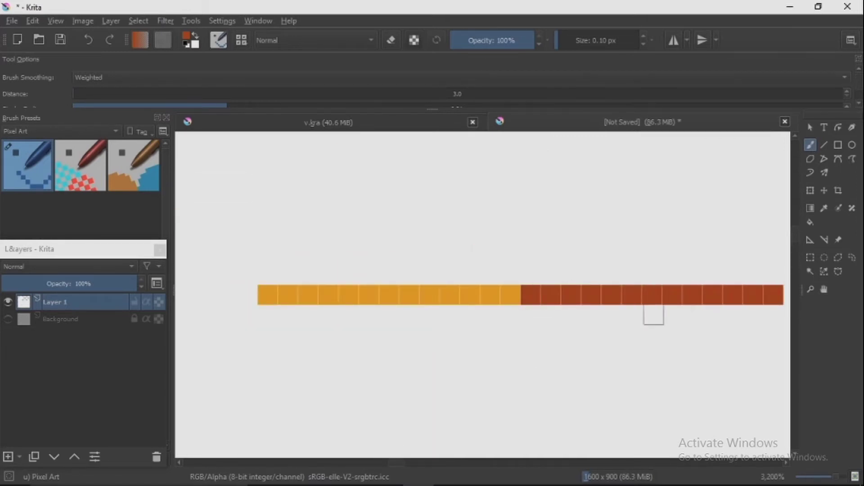
Step: Repaint the pixel where the two strips meet in off-white and run a reddish-brown vertical line down from it
scroll(426, 368, down, 1)
right_click(315, 289)
click(224, 197)
right_click(188, 370)
right_click(362, 291)
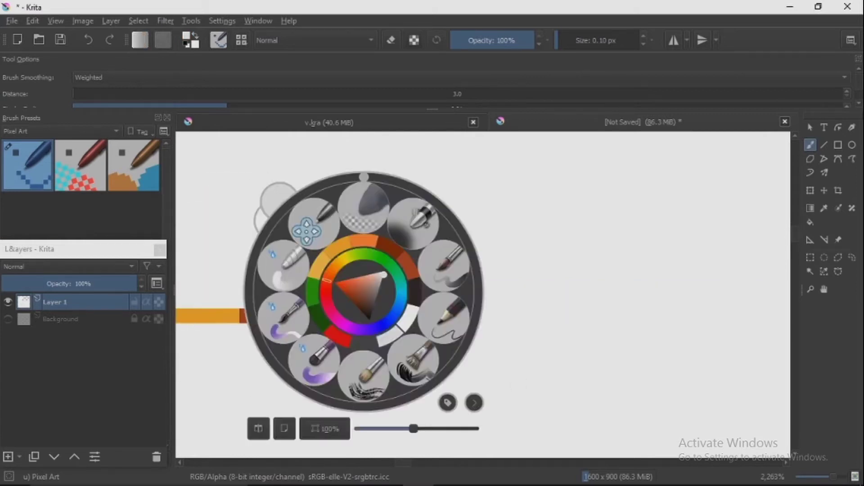
click(247, 315)
click(247, 315)
Step: Paint a black horizontal base line below the reddish-brown strip, parallel to it
scroll(243, 354, down, 10)
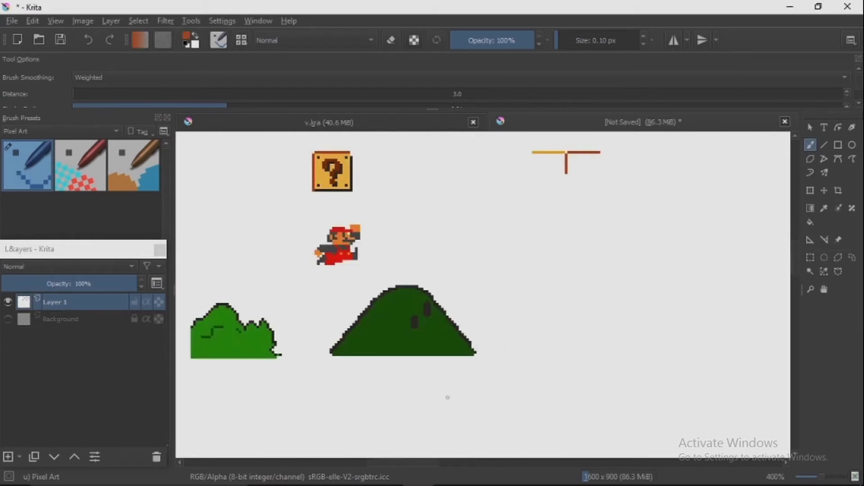
scroll(450, 315, up, 8)
drag(381, 352, 513, 353)
scroll(392, 212, down, 1)
Step: Extend the orange-yellow strip to meet the gap and paint a reddish-brown vertical line down from its outer end
ctrl+click(430, 160)
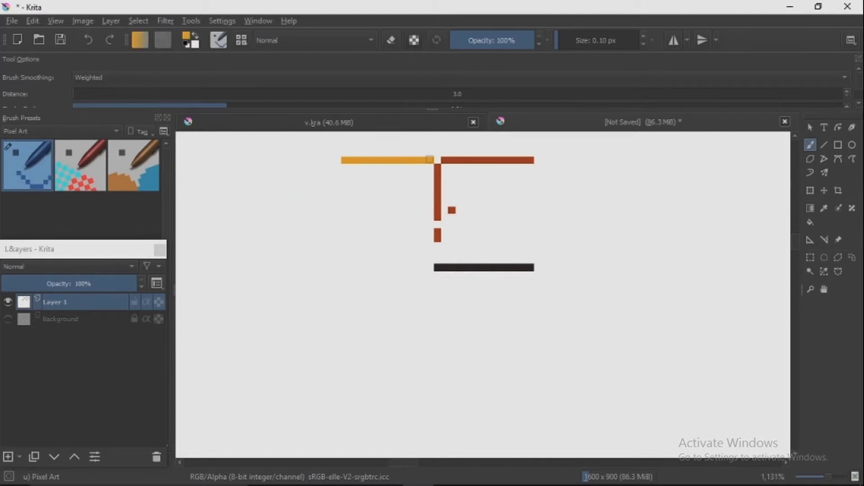
ctrl+click(452, 210)
drag(361, 166, 360, 225)
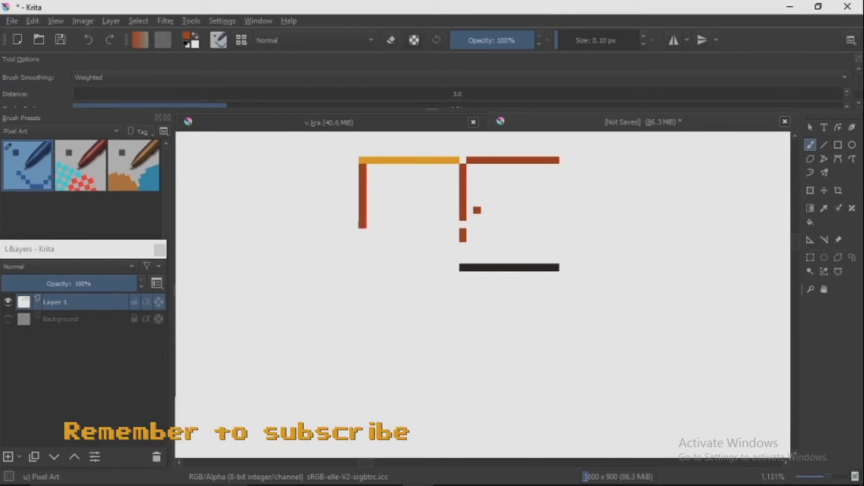
Step: Fill the area under the orange-yellow strip with reddish brown and undo the part overshooting the strip's outer end
mouse_move(349, 194)
mouse_down()
mouse_move(351, 170)
mouse_move(358, 237)
mouse_move(372, 231)
mouse_move(353, 238)
mouse_move(376, 203)
mouse_move(421, 172)
mouse_move(411, 225)
mouse_move(456, 231)
mouse_up()
key(Tab)
mouse_move(277, 72)
mouse_down()
mouse_move(252, 90)
mouse_move(278, 124)
mouse_up()
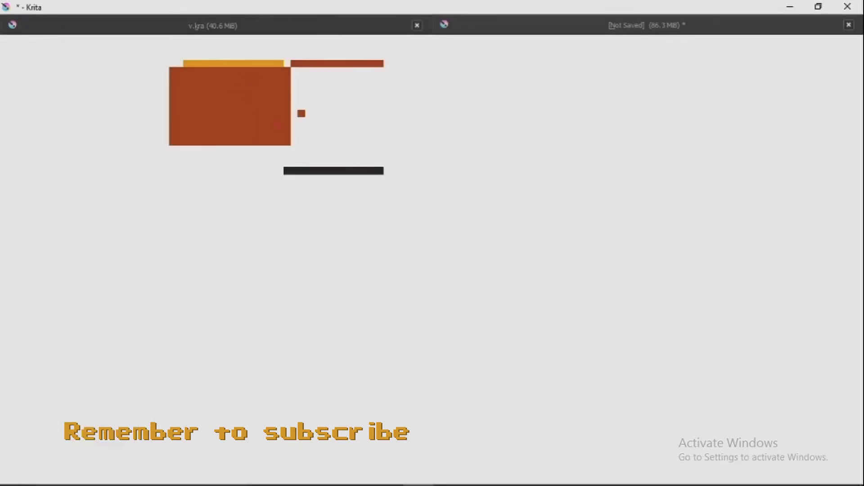
key(ctrl+z)
key(ctrl+z)
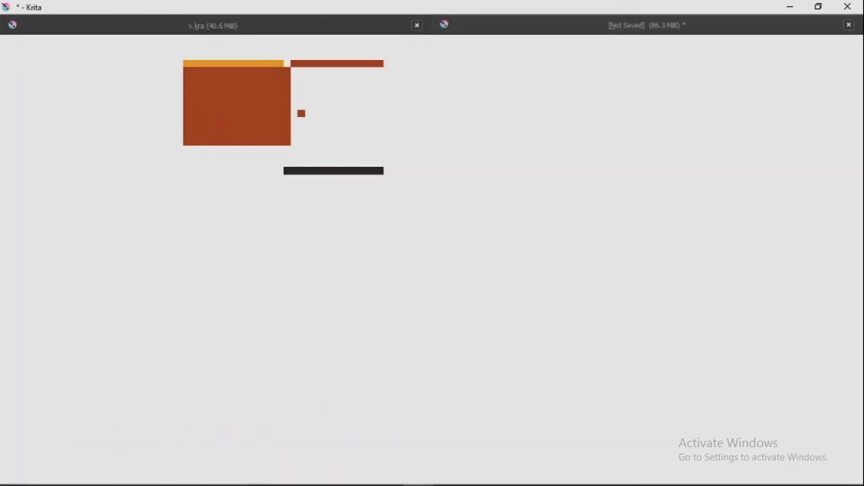
Step: Extend the reddish-brown block down to the base line's level and widen it outwards together with its orange-yellow top strip
scroll(231, 289, up, 3)
scroll(231, 289, down, 6)
drag(225, 286, 272, 287)
scroll(275, 283, up, 3)
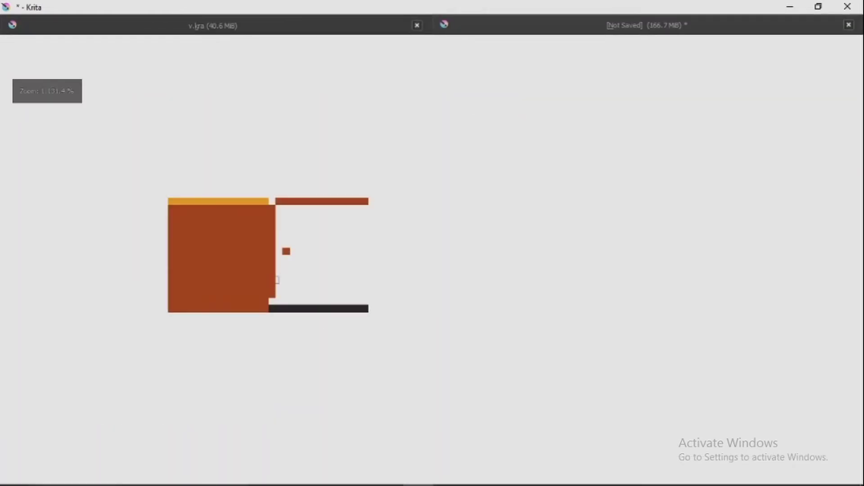
drag(165, 208, 146, 266)
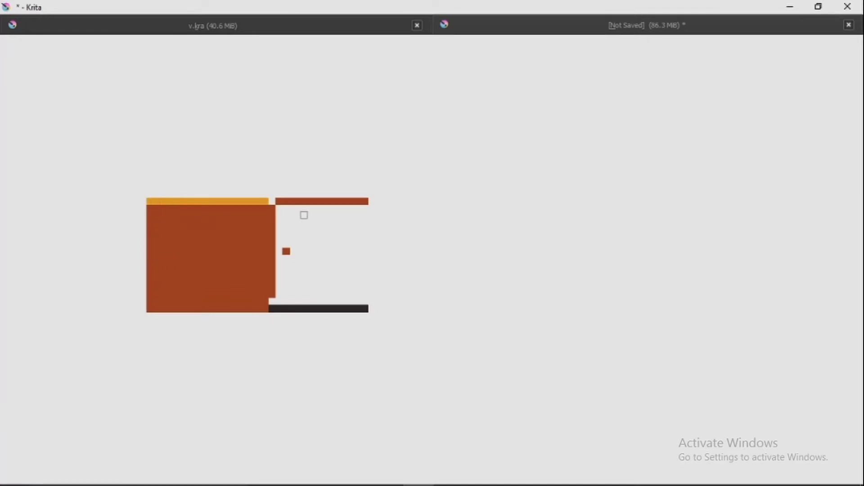
Step: Close the square beside the reddish-brown block with a black vertical edge and fill it with golden yellow
key(Tab)
drag(504, 218, 507, 320)
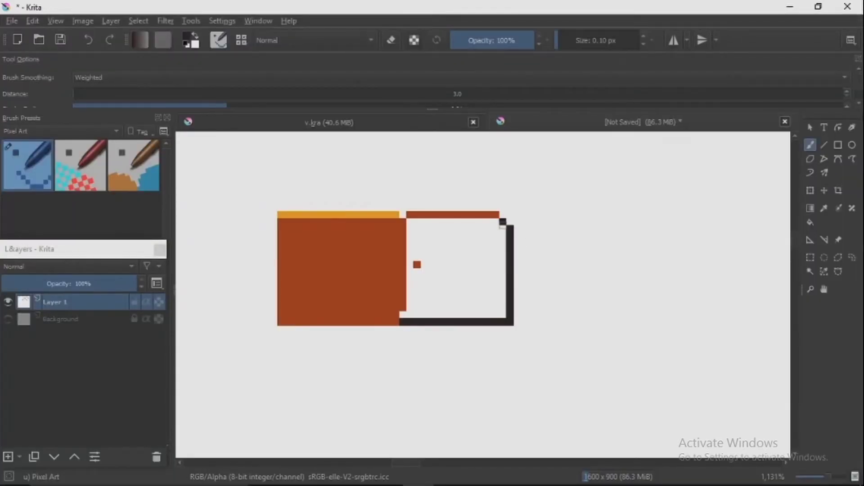
drag(511, 225, 443, 225)
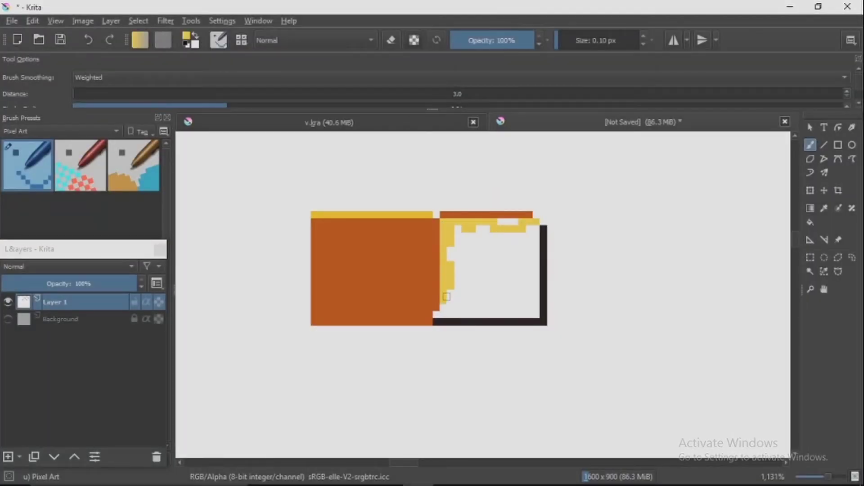
drag(446, 297, 454, 266)
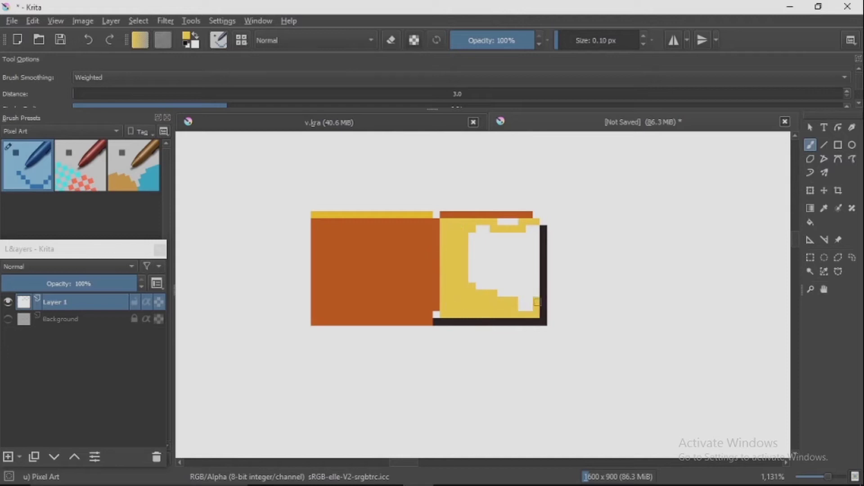
mouse_move(537, 302)
mouse_down()
mouse_move(475, 230)
mouse_move(482, 258)
mouse_move(502, 240)
mouse_move(501, 262)
mouse_move(527, 308)
mouse_up()
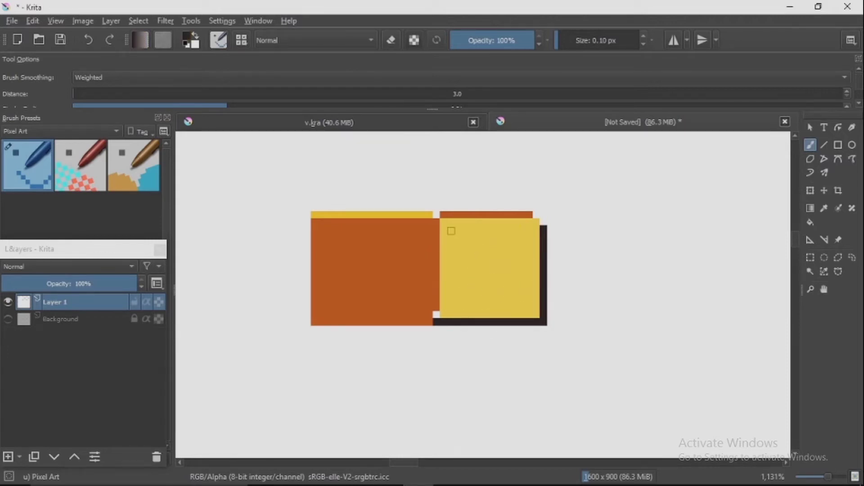
Step: Paint one small black square in each of the four corners of the new yellow block
scroll(452, 231, down, 4)
scroll(452, 321, up, 2)
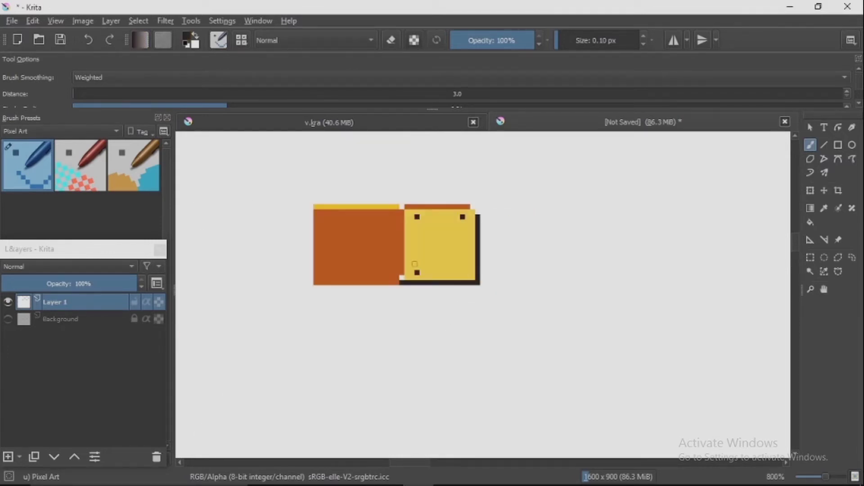
click(56, 21)
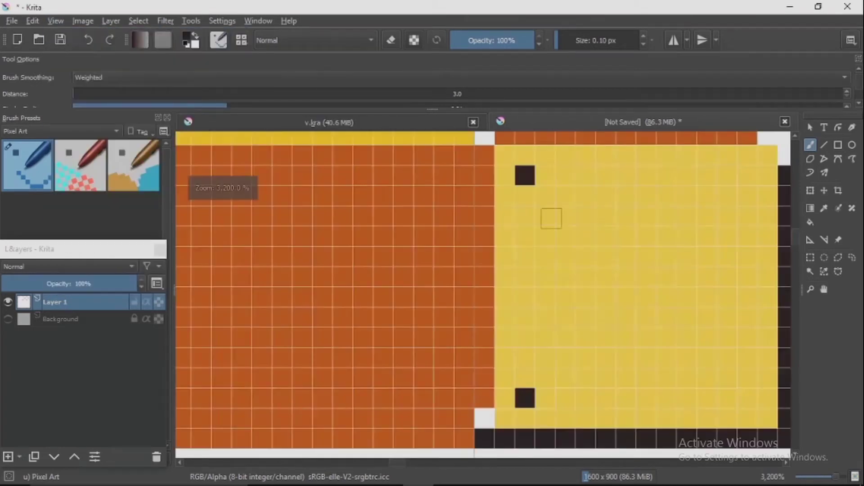
click(748, 399)
click(743, 171)
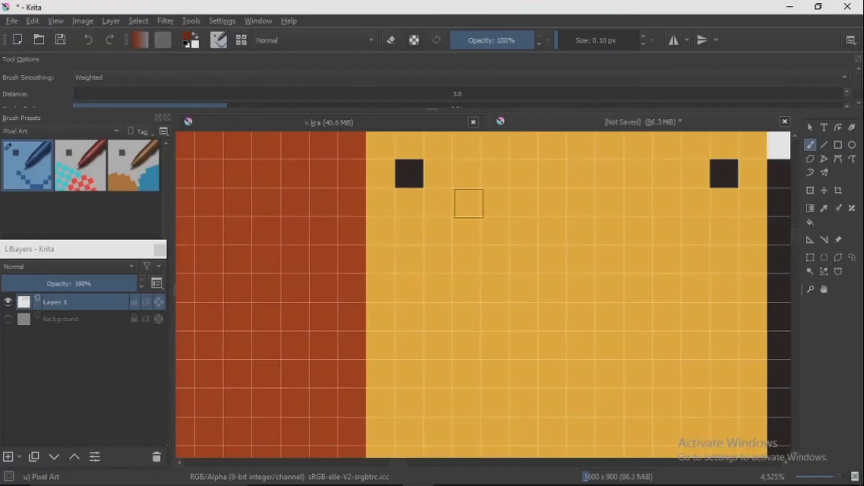
Step: Paint the hooked upper part of a dark brown question mark on the new yellow block
mouse_move(453, 202)
mouse_down()
mouse_move(621, 202)
mouse_move(418, 201)
mouse_move(437, 383)
mouse_up()
scroll(399, 450, down, 4)
scroll(399, 450, right, 5)
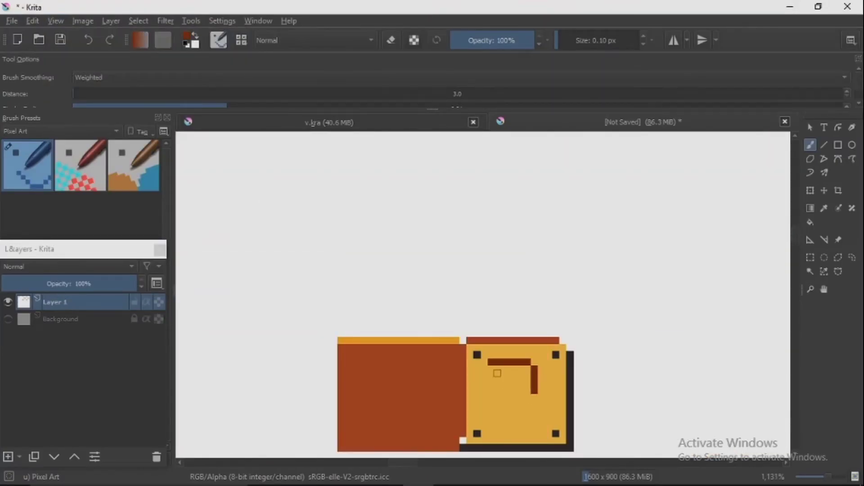
scroll(494, 404, up, 2)
click(494, 404)
ctrl+click(495, 428)
drag(486, 395, 502, 411)
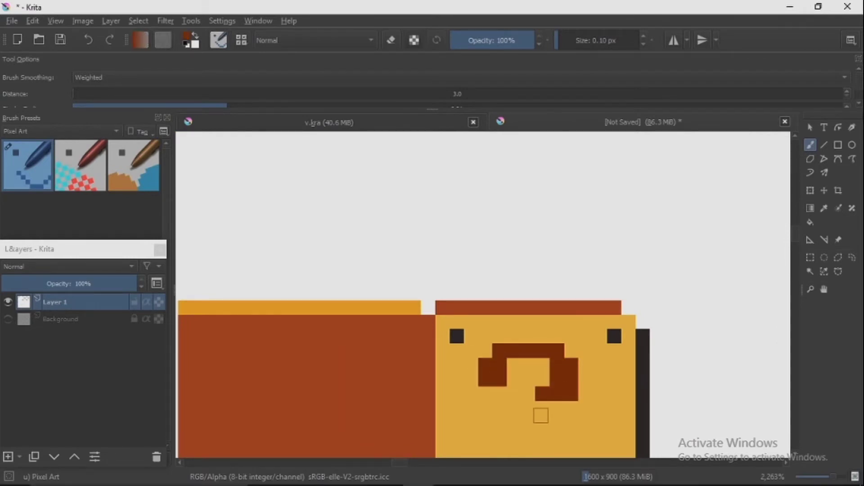
Step: Paint the question mark's two-pixel-wide stem and its square dot in dark brown
scroll(540, 411, down, 3)
scroll(450, 270, up, 4)
drag(457, 281, 477, 281)
drag(456, 322, 477, 342)
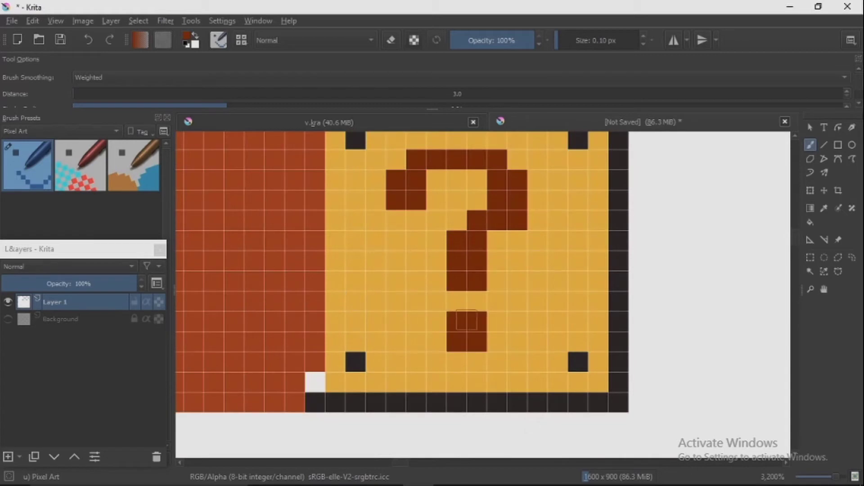
Step: Paint a black shadow along the inside of the question mark's hook
key(x)
mouse_move(396, 221)
mouse_down()
mouse_move(416, 221)
mouse_move(478, 180)
mouse_up()
scroll(511, 254, down, 1)
scroll(511, 255, left, 4)
scroll(262, 284, right, 8)
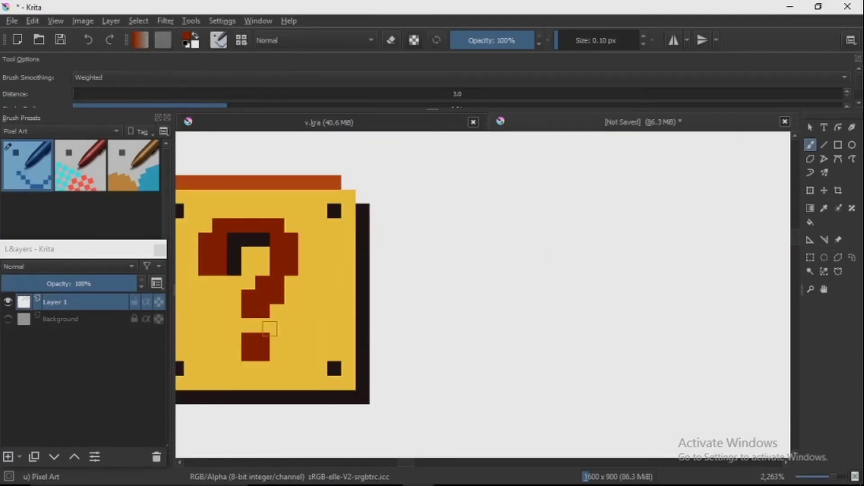
ctrl+click(269, 328)
drag(247, 311, 248, 295)
drag(248, 341, 263, 355)
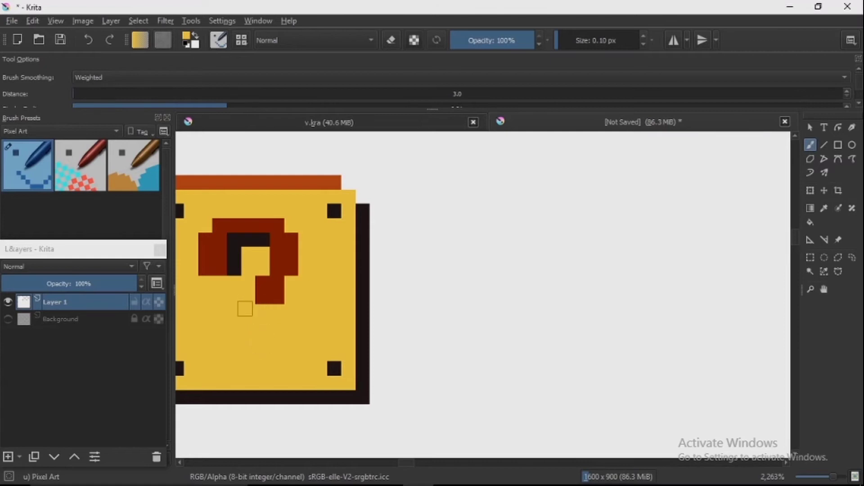
key(ctrl+z)
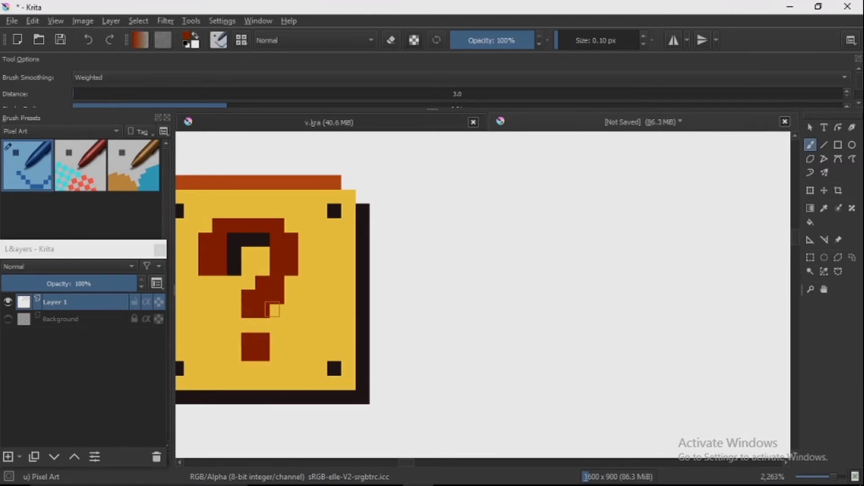
scroll(272, 310, down, 2)
scroll(507, 338, up, 4)
drag(557, 366, 558, 396)
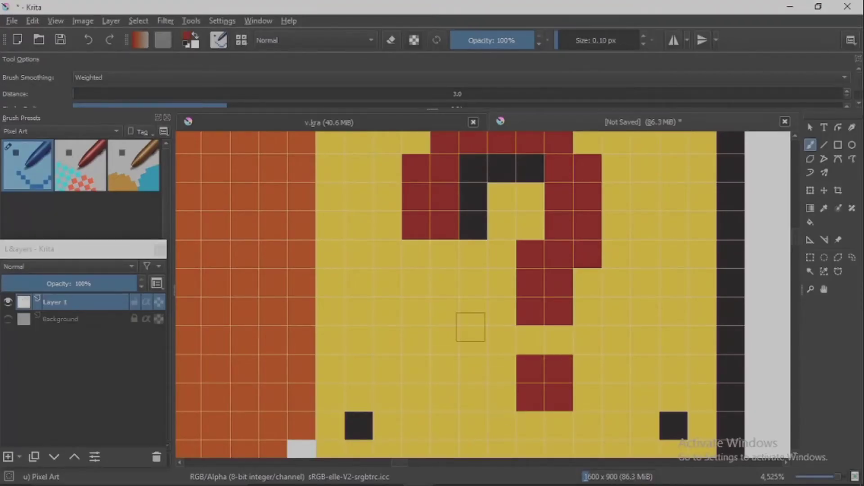
key(ctrl+z)
key(ctrl+z)
key(ctrl+z)
key(ctrl+z)
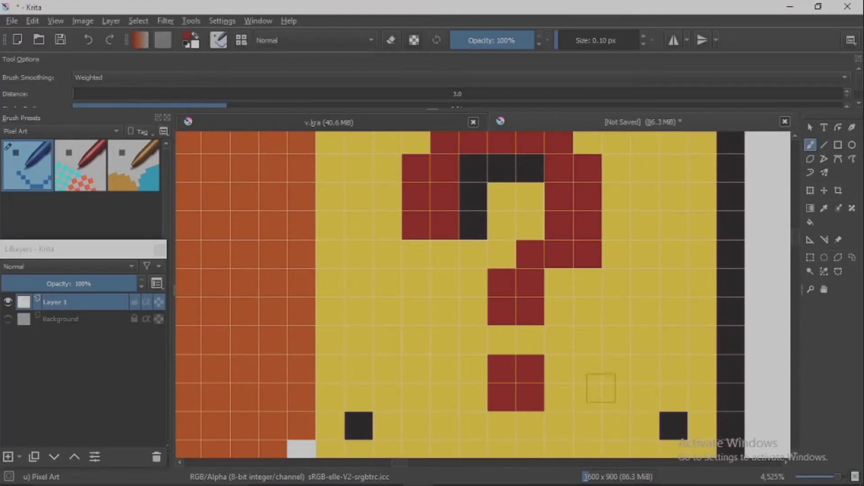
Step: Paint a black shadow along the right and lower edges of the question mark's hook, stem and dot
scroll(601, 388, down, 2)
mouse_move(586, 295)
mouse_down()
mouse_move(585, 318)
mouse_move(557, 357)
mouse_up()
scroll(540, 416, down, 2)
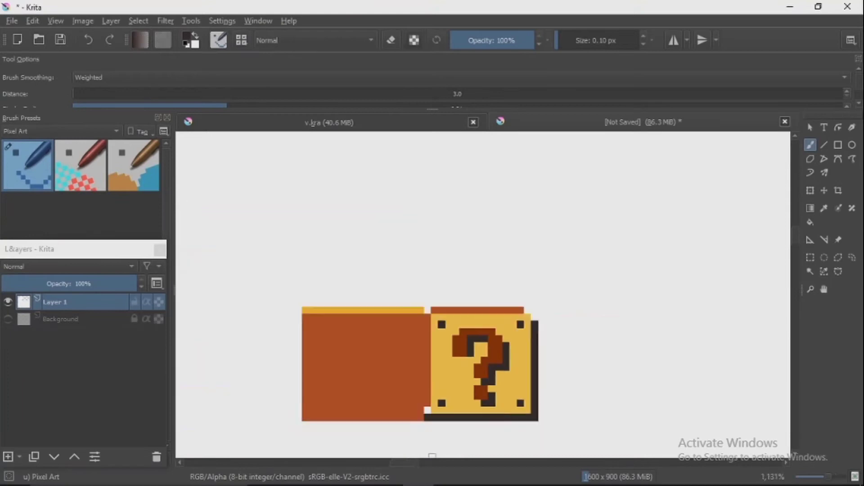
Step: Extend the black base line under the reddish-brown block and paint its top brick row's vertical joints and horizontal mortar line
scroll(476, 400, up, 2)
scroll(352, 415, left, 3)
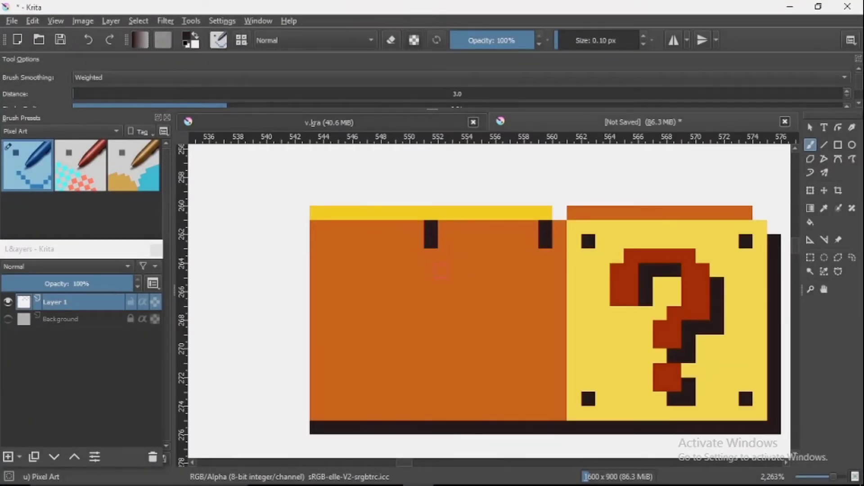
mouse_move(418, 256)
mouse_down()
mouse_move(317, 255)
mouse_move(546, 256)
mouse_up()
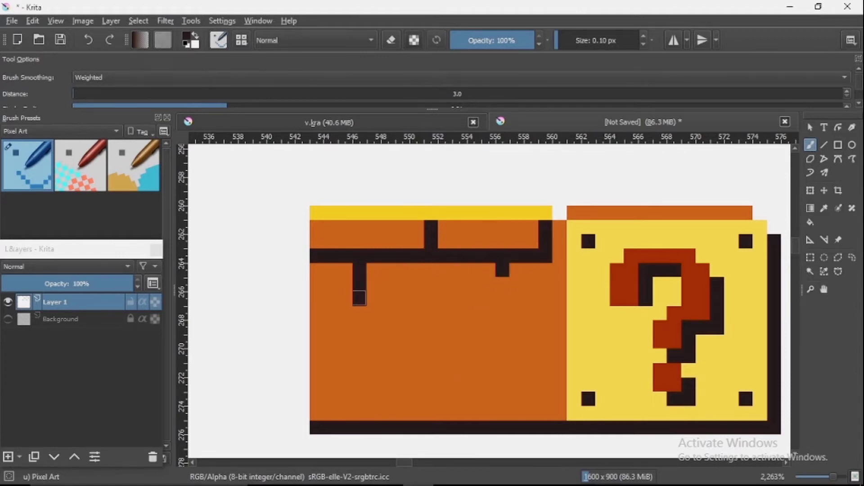
Step: Paint the remaining black mortar lines and vertical joints of the first brick block
drag(503, 275, 502, 306)
mouse_move(359, 313)
mouse_down()
mouse_move(546, 313)
mouse_move(545, 356)
mouse_up()
mouse_move(545, 356)
mouse_down()
mouse_move(430, 356)
mouse_move(501, 369)
mouse_move(317, 369)
mouse_up()
key(ctrl+z)
drag(317, 313, 351, 314)
drag(360, 383, 360, 414)
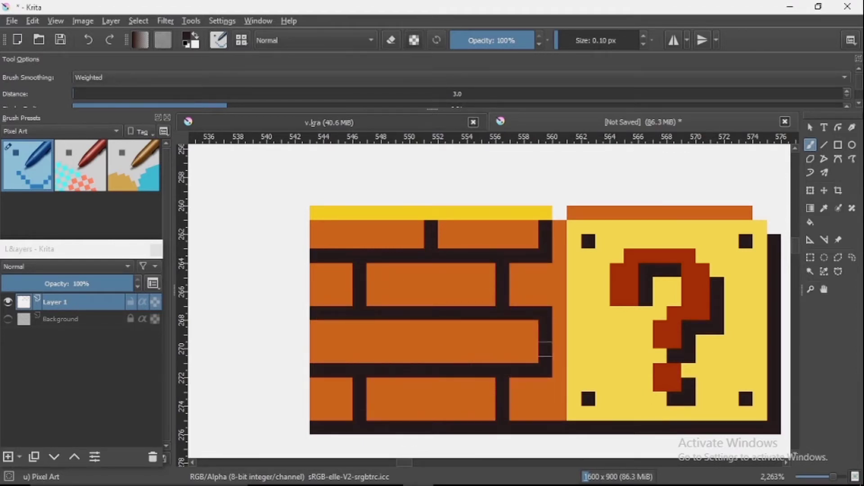
Step: Paint a yellow top strip for the second brick block and a reddish-brown one for the second question block
scroll(489, 302, down, 5)
scroll(490, 302, up, 6)
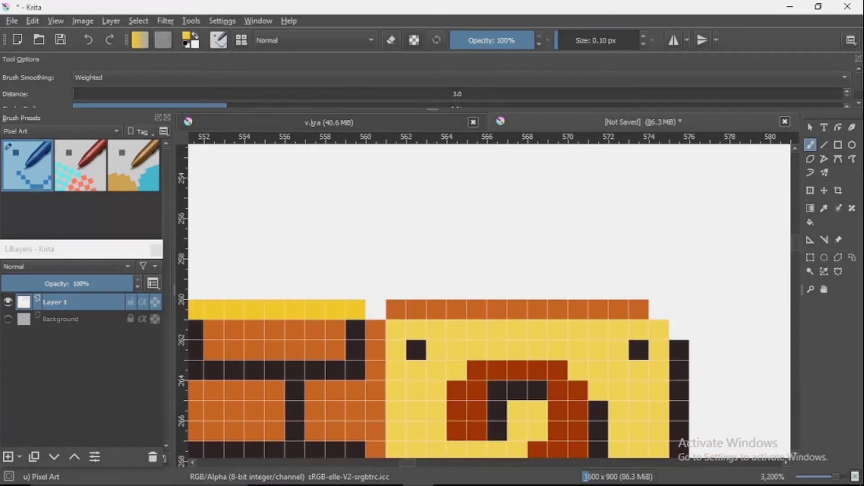
scroll(588, 334, right, 4)
mouse_move(407, 309)
mouse_down()
mouse_move(609, 310)
mouse_move(361, 309)
mouse_move(603, 309)
mouse_up()
ctrl+click(288, 309)
scroll(363, 309, right, 4)
scroll(603, 309, down, 5)
scroll(292, 317, up, 3)
Step: Outline the second brick block beneath its yellow strip and fill it with reddish-brown
drag(467, 196, 459, 246)
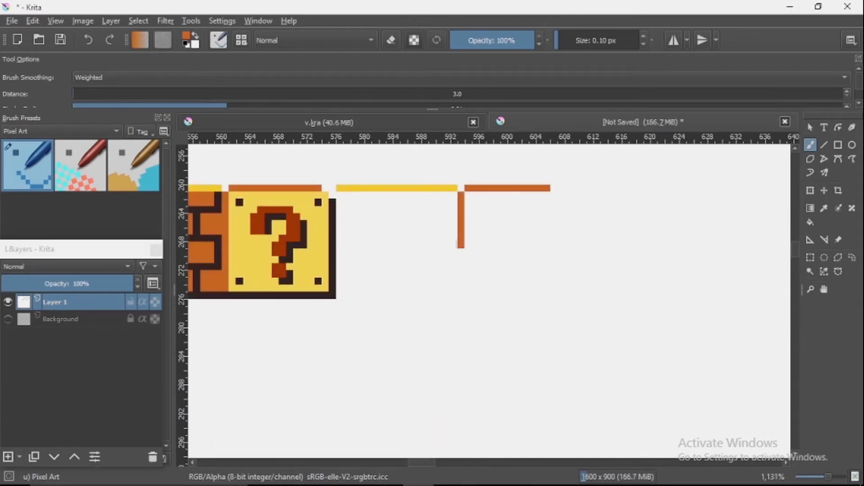
drag(340, 194, 343, 230)
drag(343, 293, 460, 294)
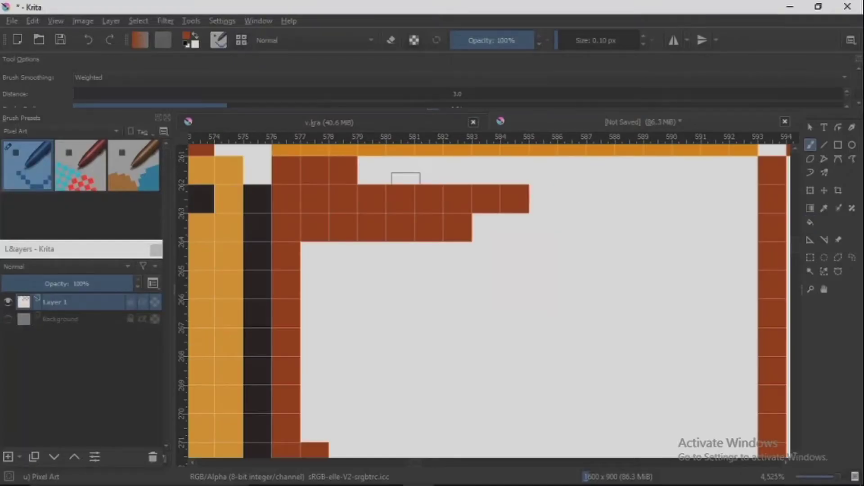
mouse_move(406, 178)
mouse_down()
mouse_move(536, 231)
mouse_move(334, 334)
mouse_move(676, 405)
mouse_up()
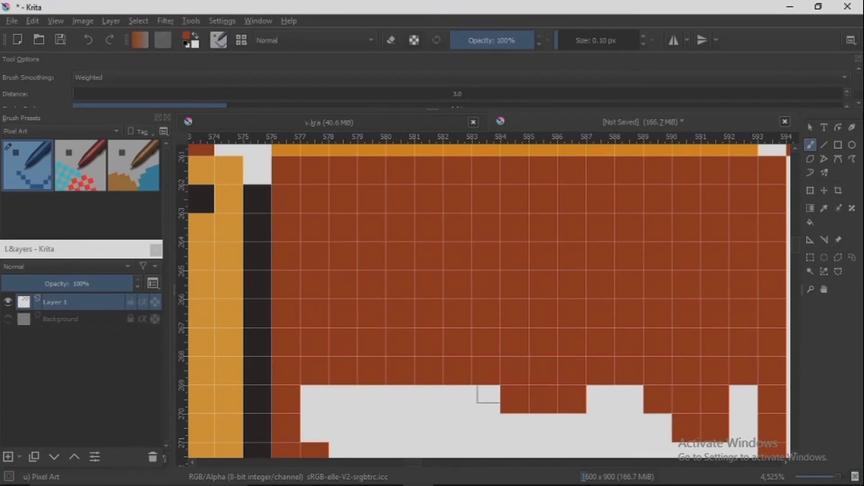
scroll(503, 377, down, 3)
drag(487, 382, 581, 436)
Step: Outline the second question block beneath its reddish-brown strip and fill it with golden yellow
scroll(496, 360, right, 5)
key(x)
mouse_move(401, 315)
mouse_down()
mouse_move(400, 333)
mouse_move(473, 445)
mouse_move(510, 311)
mouse_move(447, 306)
mouse_up()
scroll(576, 369, down, 2)
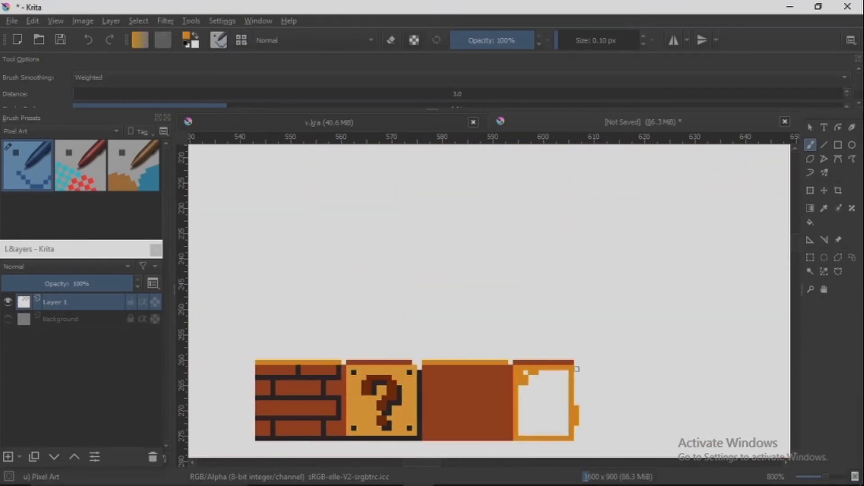
scroll(577, 436, up, 4)
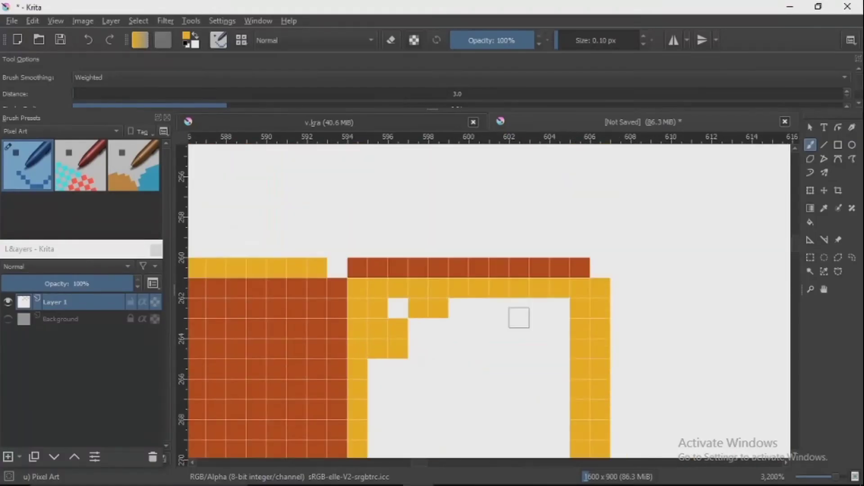
mouse_move(517, 314)
mouse_down()
mouse_move(387, 360)
mouse_move(450, 450)
mouse_up()
scroll(450, 451, down, 3)
key(Tab)
scroll(337, 356, up, 5)
mouse_move(225, 414)
mouse_down()
mouse_move(338, 355)
mouse_move(187, 355)
mouse_up()
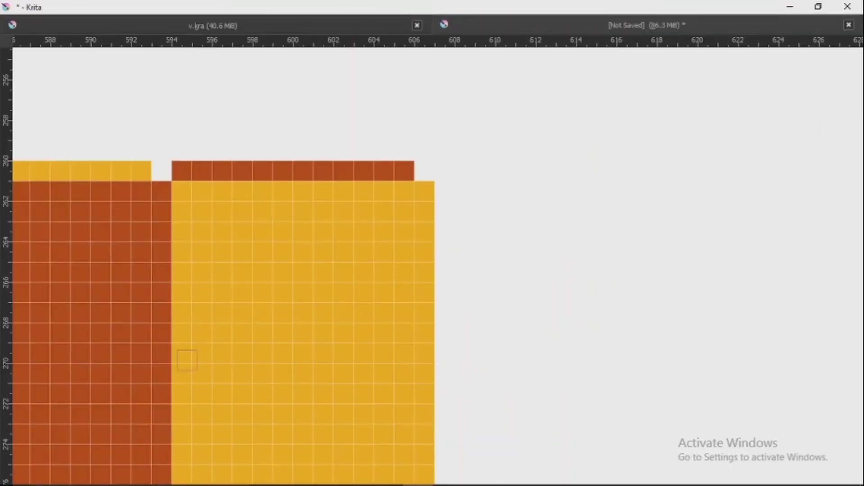
Step: Paint a narrower reddish-brown third brick block to the right of the second question block
scroll(438, 270, down, 1)
key(x)
drag(374, 302, 391, 413)
scroll(391, 413, down, 1)
mouse_move(405, 477)
mouse_down()
mouse_move(480, 336)
mouse_move(396, 400)
mouse_move(468, 468)
mouse_up()
drag(470, 369, 428, 455)
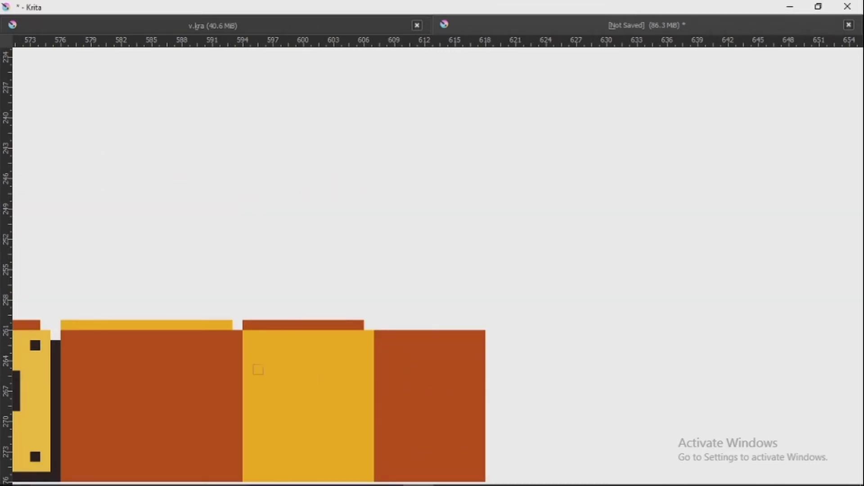
Step: Paint the second brick block's black horizontal mortar lines, right-end closures and right-hand vertical joints
key(Tab)
scroll(441, 364, down, 1)
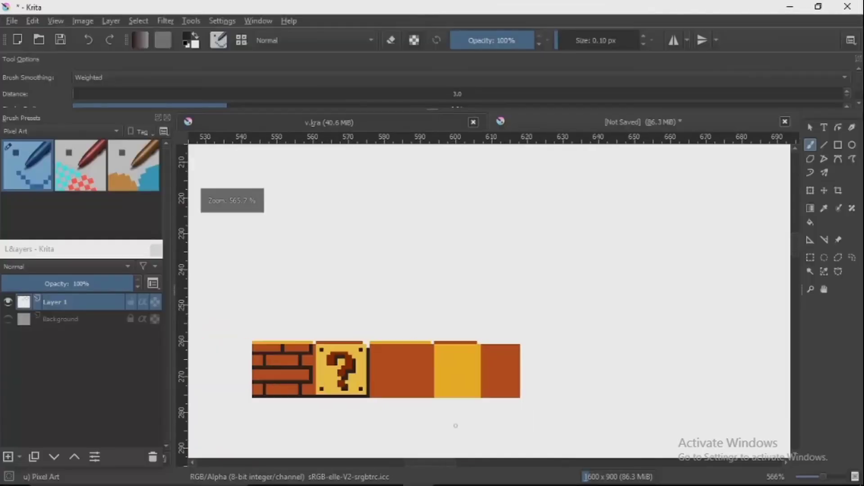
scroll(350, 351, up, 3)
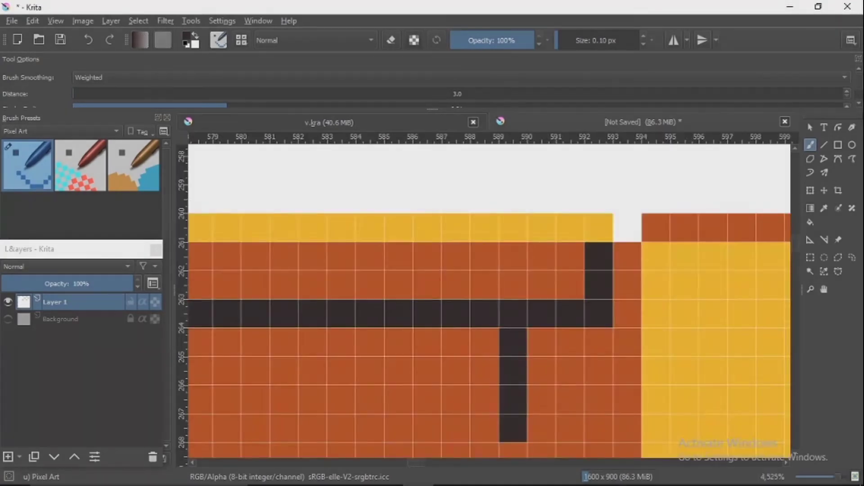
scroll(495, 383, down, 1)
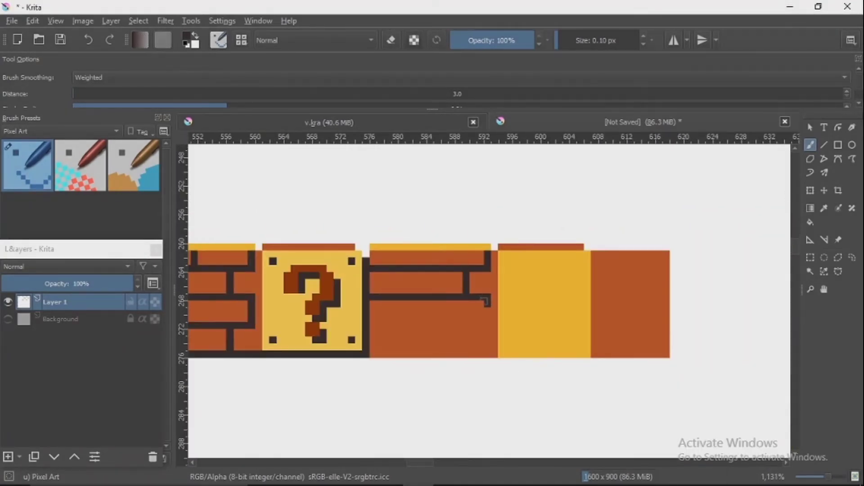
scroll(486, 324, up, 3)
scroll(486, 324, down, 3)
drag(506, 342, 506, 364)
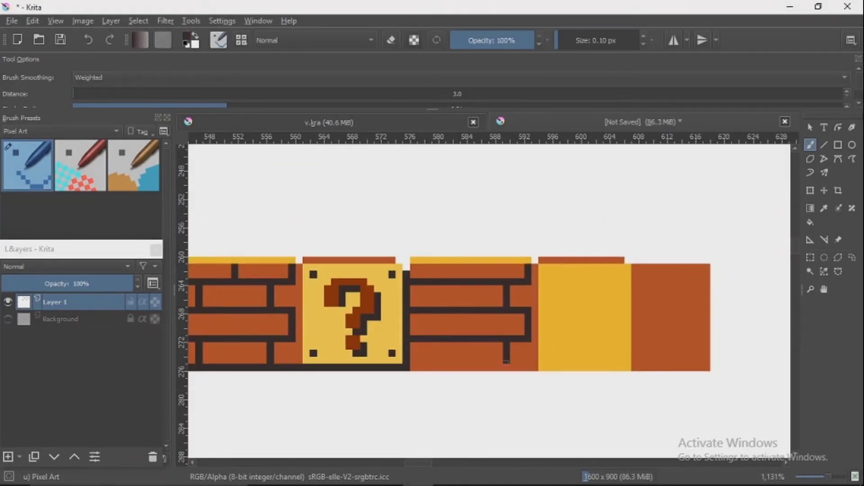
Step: Extend the black base line under the remaining blocks and paint the second brick block's left-hand vertical joints
drag(410, 369, 711, 368)
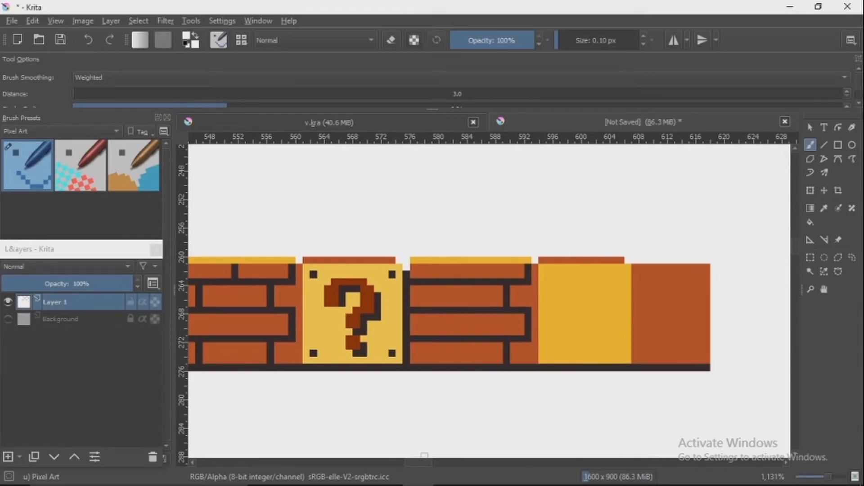
scroll(662, 375, up, 3)
scroll(490, 300, right, 5)
drag(394, 257, 394, 301)
scroll(489, 300, down, 3)
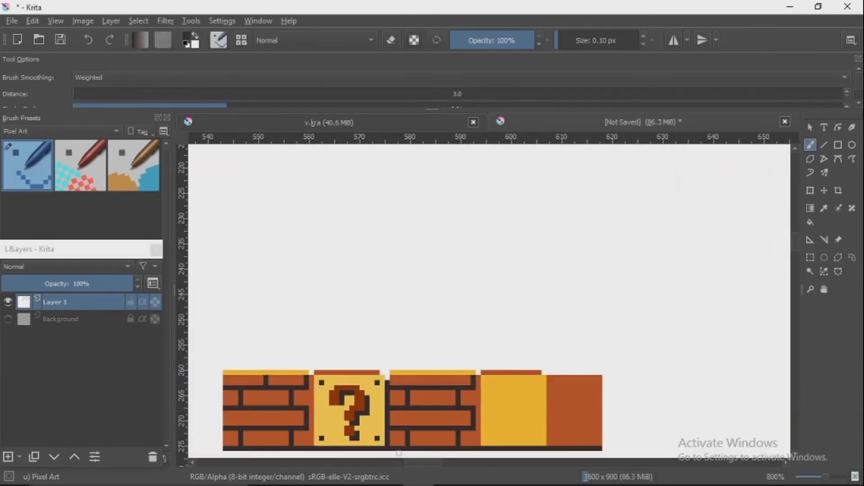
Step: Paint a black shadow along the second question block's right edge and a black dot in each of its corners
scroll(479, 356, up, 1)
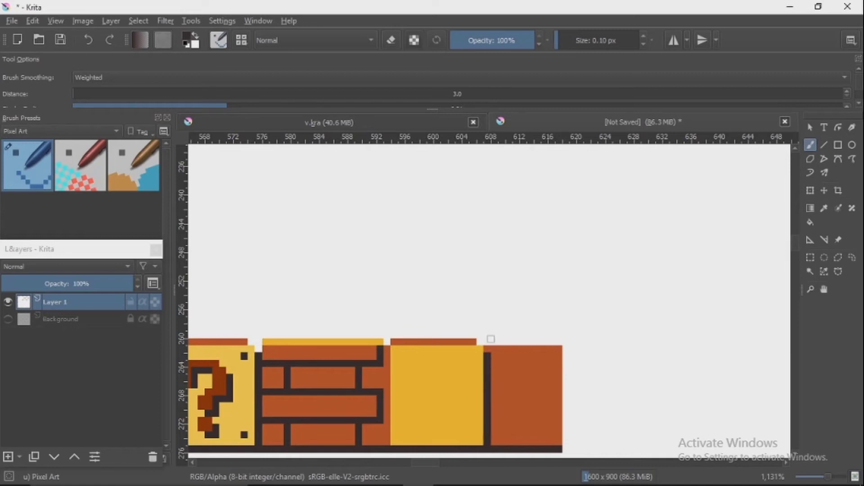
scroll(444, 400, up, 3)
click(401, 362)
click(473, 363)
scroll(473, 363, down, 3)
click(401, 434)
click(473, 433)
scroll(297, 261, down, 1)
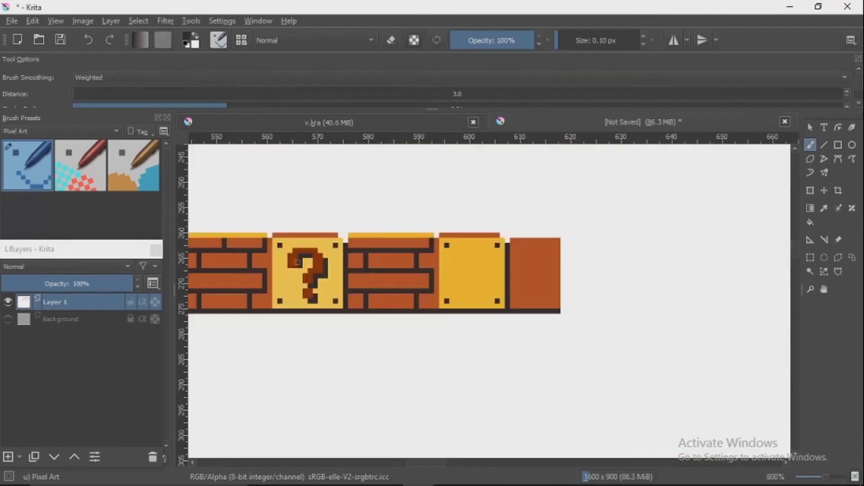
Step: Paint the top bar, right side and inward bend of a dark brown question mark on the second question block
scroll(297, 262, up, 4)
scroll(297, 262, right, 5)
drag(480, 233, 556, 233)
scroll(556, 234, left, 3)
scroll(655, 292, down, 1)
drag(656, 293, 657, 328)
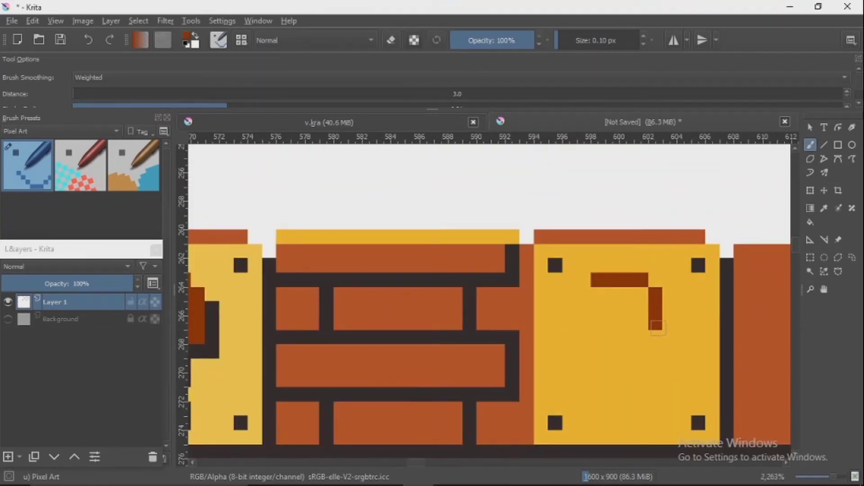
scroll(643, 309, left, 3)
mouse_move(704, 290)
mouse_down()
mouse_move(709, 334)
mouse_move(674, 377)
mouse_up()
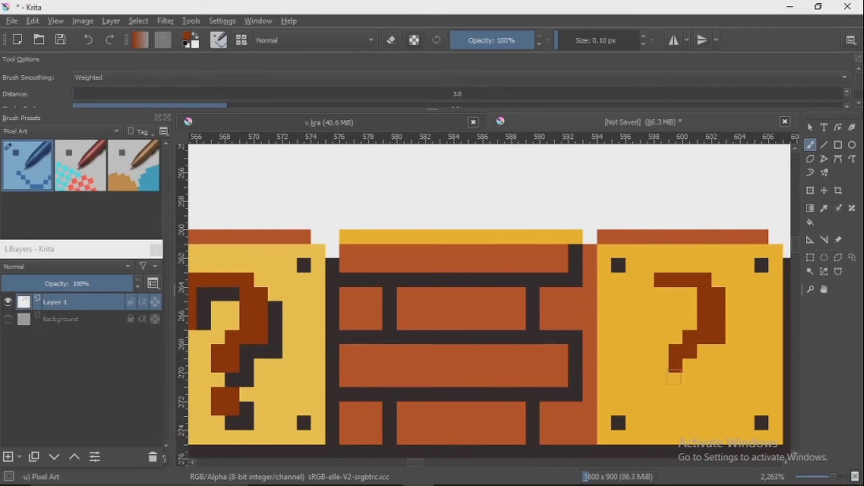
Step: Paint the question mark's left arm and reshape its stem in dark brown
scroll(604, 388, left, 3)
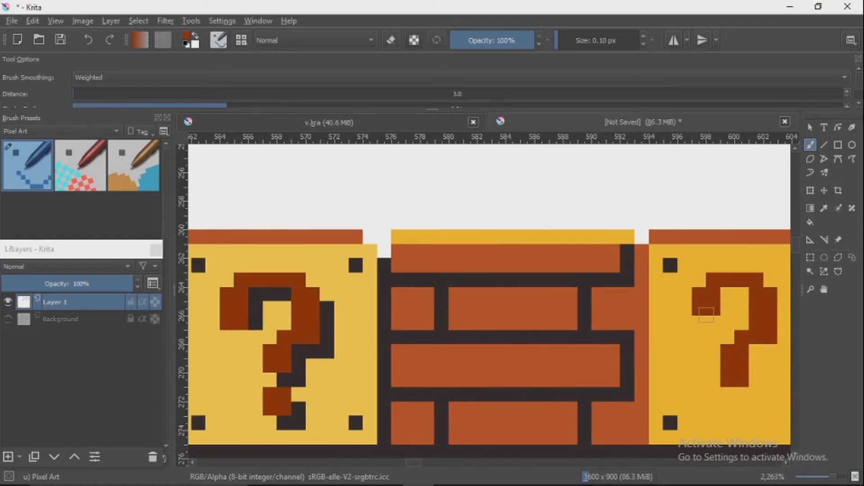
scroll(706, 315, up, 2)
mouse_move(527, 252)
mouse_down()
mouse_move(502, 289)
mouse_move(486, 342)
mouse_up()
drag(540, 270, 522, 392)
scroll(689, 408, down, 2)
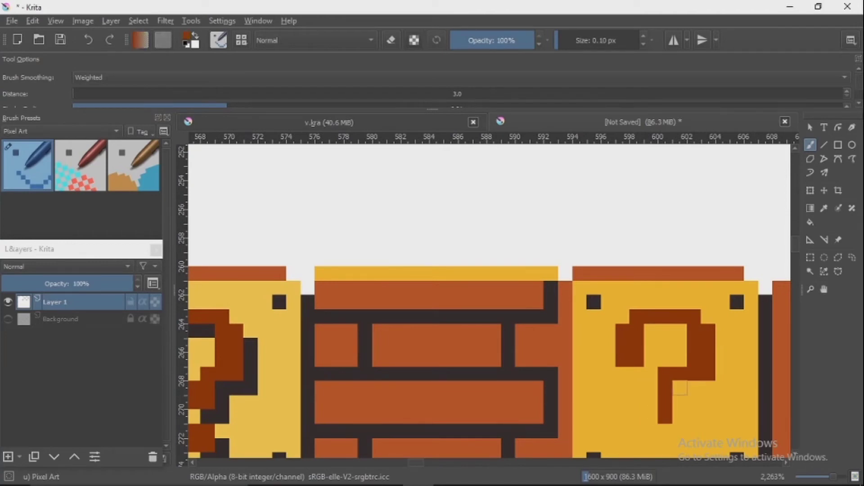
mouse_move(650, 388)
mouse_down()
mouse_move(653, 416)
mouse_move(676, 389)
mouse_move(676, 417)
mouse_up()
Step: Trim the second question mark's stem to two pixels wide with golden yellow and paint its dark brown square dot
ctrl+click(706, 421)
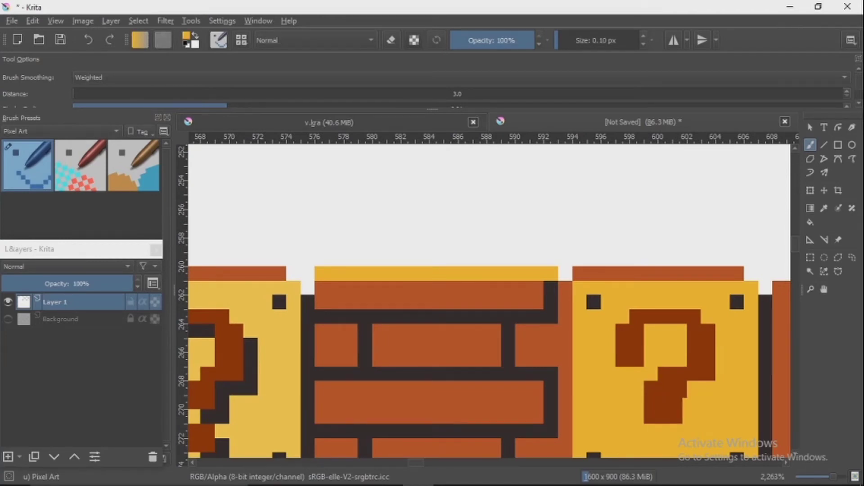
scroll(681, 445, down, 1)
ctrl+click(710, 449)
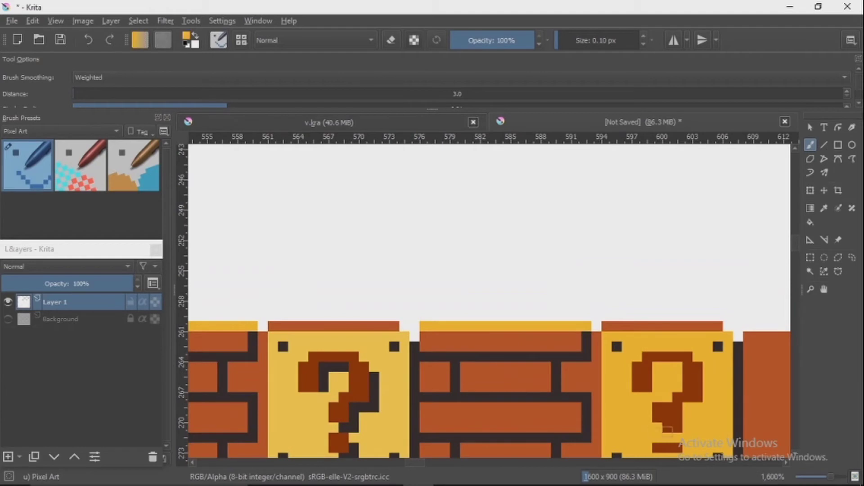
scroll(660, 410, right, 3)
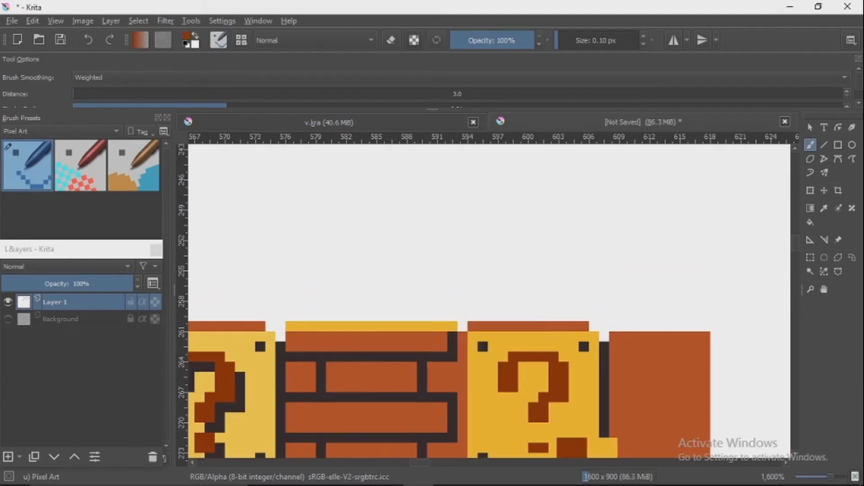
Step: Paint the black shadow inside the second question mark's hook and along its right and lower edges
ctrl+click(518, 394)
drag(524, 396, 543, 369)
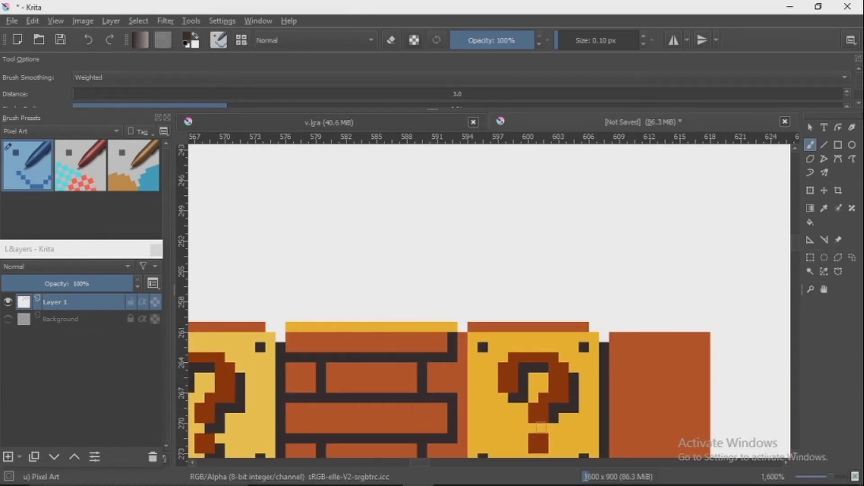
key(Tab)
Step: Paint three black horizontal mortar lines across the third brick block, redoing the misplaced lowest one
drag(437, 260, 529, 260)
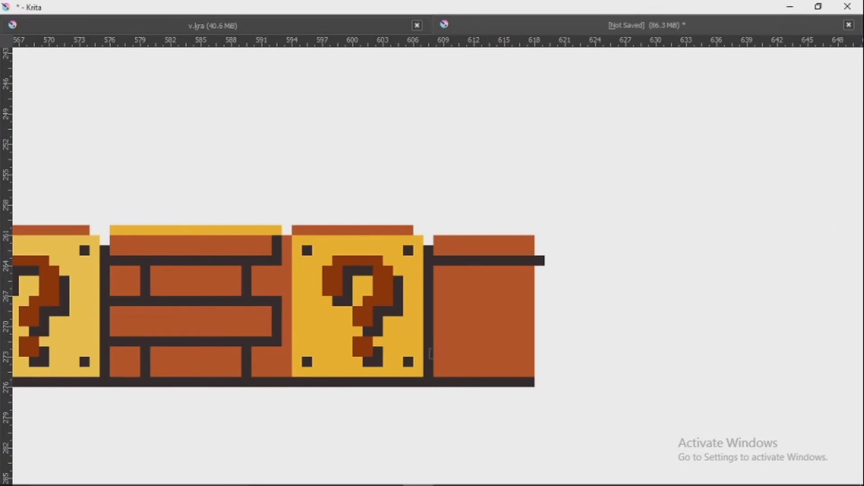
drag(430, 351, 543, 351)
drag(438, 301, 533, 301)
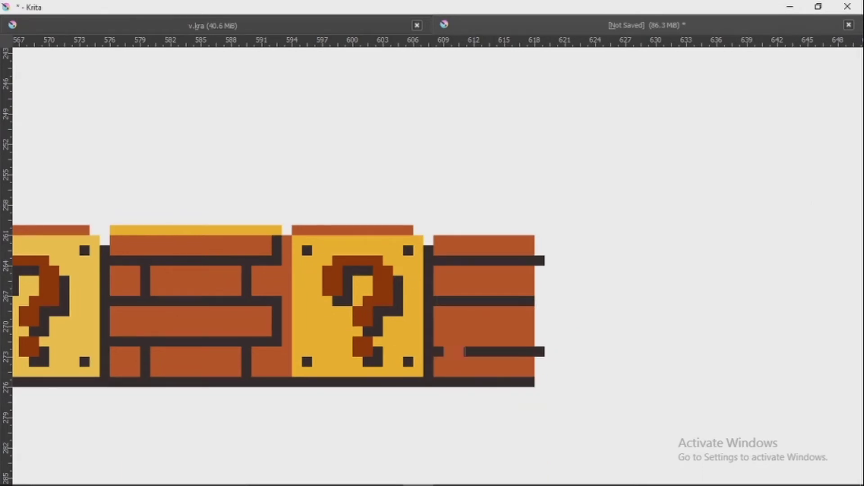
key(ctrl+z)
mouse_move(433, 342)
mouse_down()
mouse_move(451, 342)
mouse_move(534, 341)
mouse_up()
Step: Paint the third brick block's black vertical joints and its yellow top strip
key(plus)
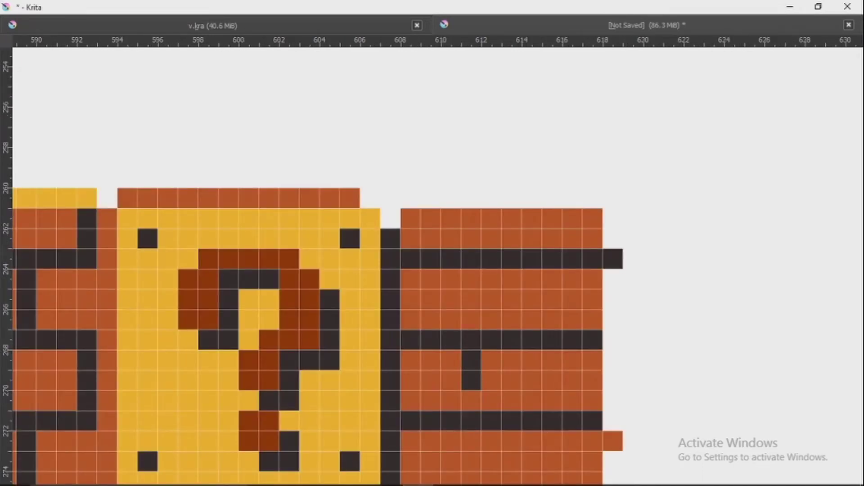
key(ctrl+z)
drag(472, 270, 471, 330)
drag(471, 432, 471, 473)
key(minus)
key(minus)
key(minus)
key(minus)
key(minus)
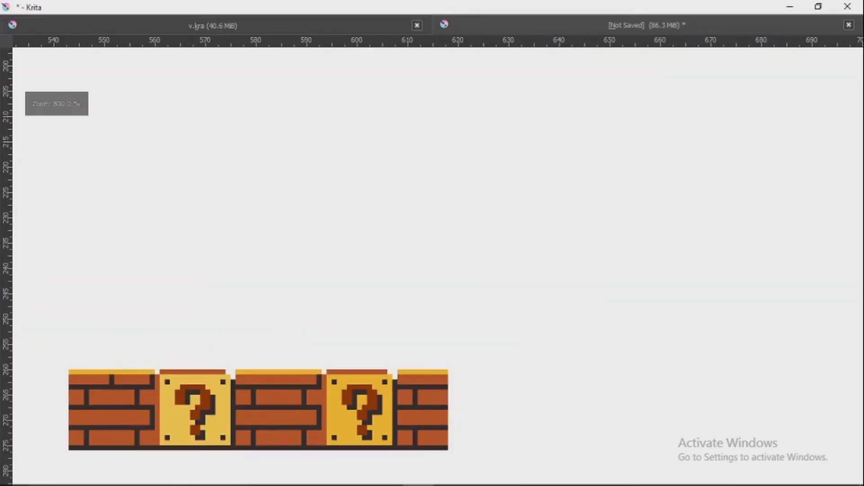
Step: Paint a Goomba's black left foot over the lower right slope of the green hill
key(Tab)
key(plus)
key(plus)
key(plus)
key(plus)
key(plus)
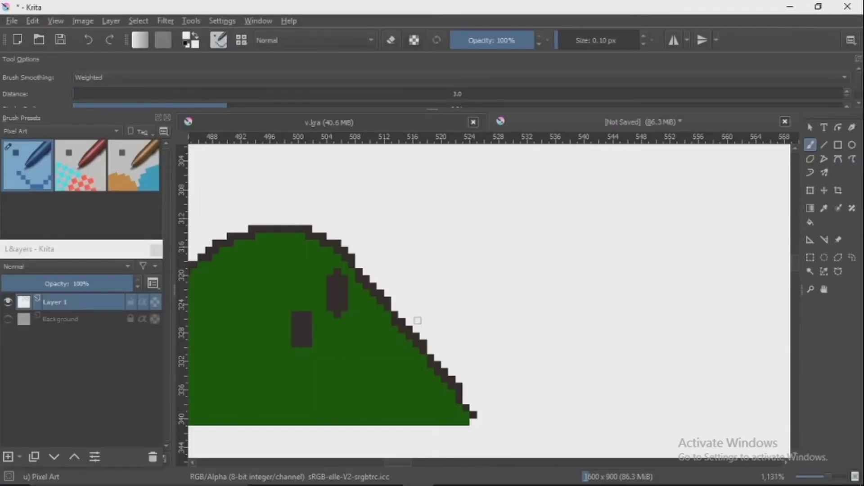
mouse_move(315, 378)
mouse_down()
mouse_move(332, 357)
mouse_move(362, 372)
mouse_move(376, 402)
mouse_move(309, 412)
mouse_move(359, 415)
mouse_move(391, 400)
mouse_up()
ctrl+click(375, 369)
drag(333, 356, 302, 355)
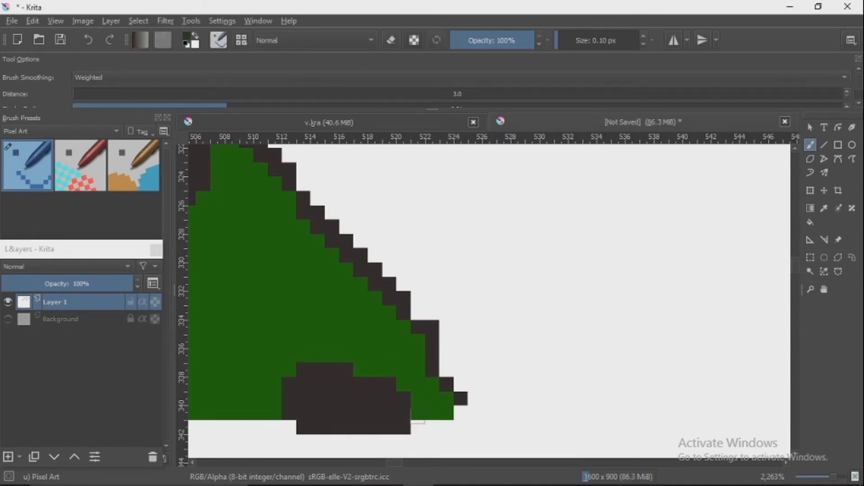
Step: Paint the Goomba's black right foot and fill its tan body between and above the feet
right_click(450, 428)
mouse_move(416, 427)
mouse_down()
mouse_move(503, 428)
mouse_move(503, 399)
mouse_move(533, 384)
mouse_up()
click(500, 342)
ctrl+click(433, 427)
mouse_move(360, 369)
mouse_down()
mouse_move(390, 343)
mouse_move(425, 412)
mouse_up()
mouse_move(374, 327)
mouse_down()
mouse_move(405, 327)
mouse_move(427, 396)
mouse_move(441, 380)
mouse_up()
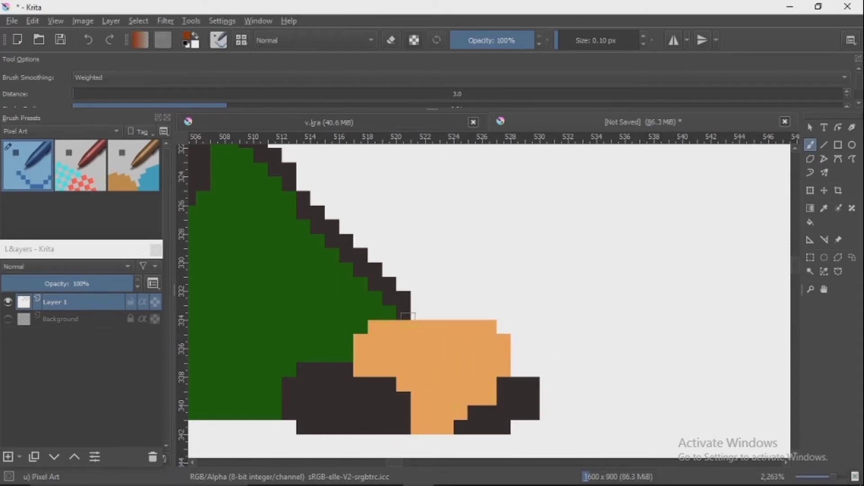
Step: Paint the Goomba's brown head above the tan body, with wide lower rows tapering to a narrow top
drag(360, 327, 344, 342)
scroll(344, 342, up, 1)
mouse_move(430, 298)
mouse_down()
mouse_move(585, 299)
mouse_move(617, 334)
mouse_move(600, 319)
mouse_up()
mouse_move(432, 318)
mouse_down()
mouse_move(621, 318)
mouse_move(702, 333)
mouse_move(753, 258)
mouse_up()
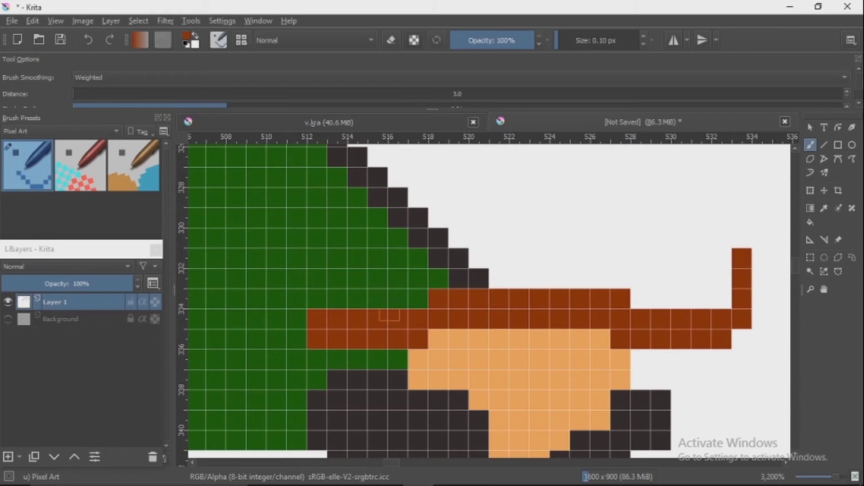
scroll(302, 262, right, 5)
key(ctrl+z)
scroll(302, 262, down, 5)
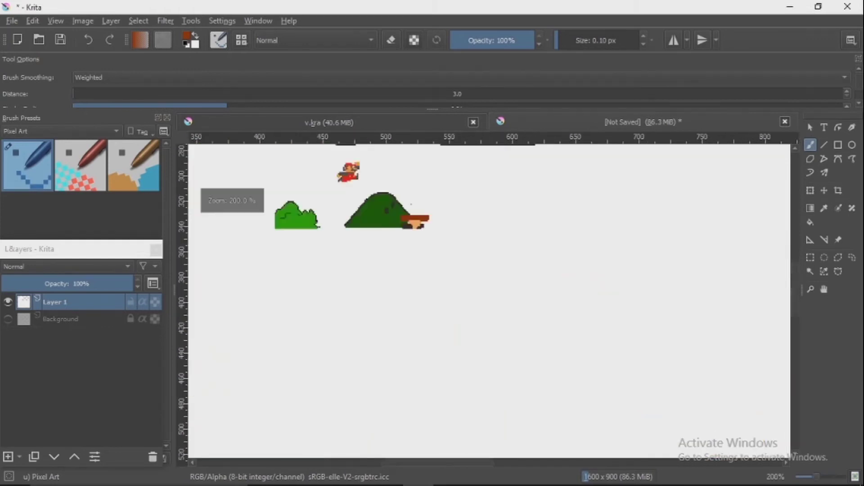
scroll(345, 378, up, 3)
scroll(344, 378, down, 2)
scroll(312, 330, up, 4)
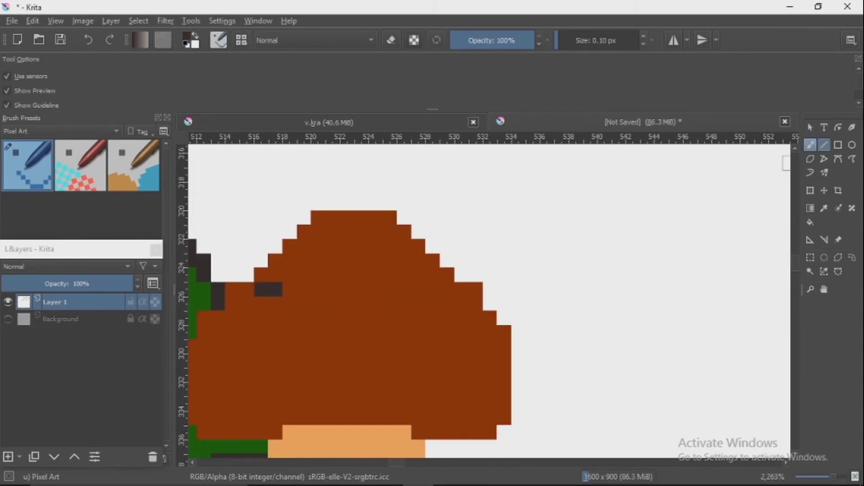
Step: Paint the Goomba's two black eyebrows, their inner drops and the thick black bar joining them on the brown head
drag(426, 287, 448, 288)
scroll(447, 288, up, 1)
scroll(448, 288, left, 5)
mouse_move(389, 304)
mouse_down()
mouse_move(389, 320)
mouse_move(325, 332)
mouse_move(304, 359)
mouse_up()
drag(575, 375, 472, 372)
scroll(415, 337, down, 1)
Step: Paint the tan outer edges and undersides of the Goomba's two eyes beside the black brow shape
drag(425, 356, 425, 435)
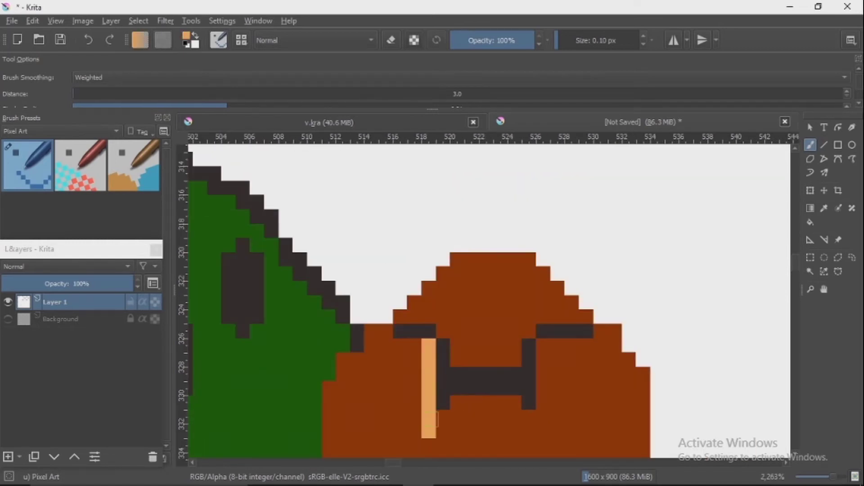
drag(428, 405, 459, 419)
mouse_move(542, 342)
mouse_down()
mouse_move(542, 366)
mouse_move(509, 423)
mouse_up()
scroll(628, 269, down, 3)
scroll(628, 269, right, 3)
scroll(386, 289, left, 1)
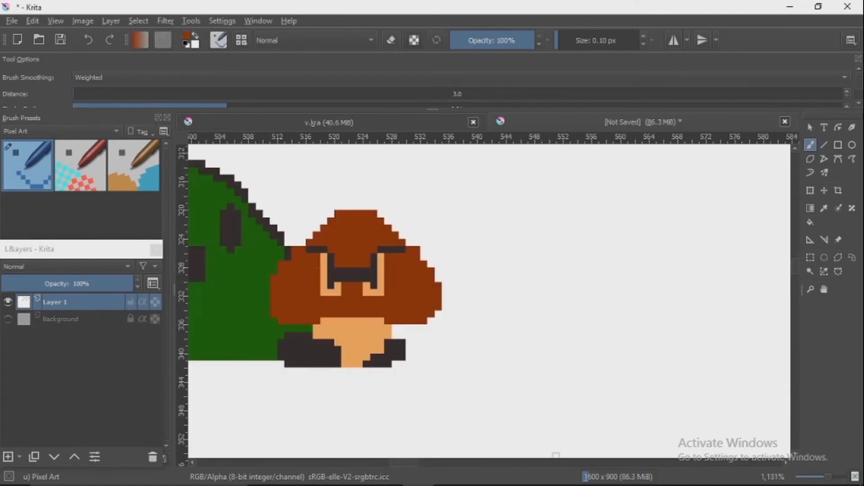
Step: Draw a straight one-pixel tan ground line beneath the bush, the hill and the Goomba
scroll(386, 289, up, 2)
scroll(447, 404, down, 3)
scroll(447, 404, up, 2)
scroll(489, 301, down, 1)
key(v)
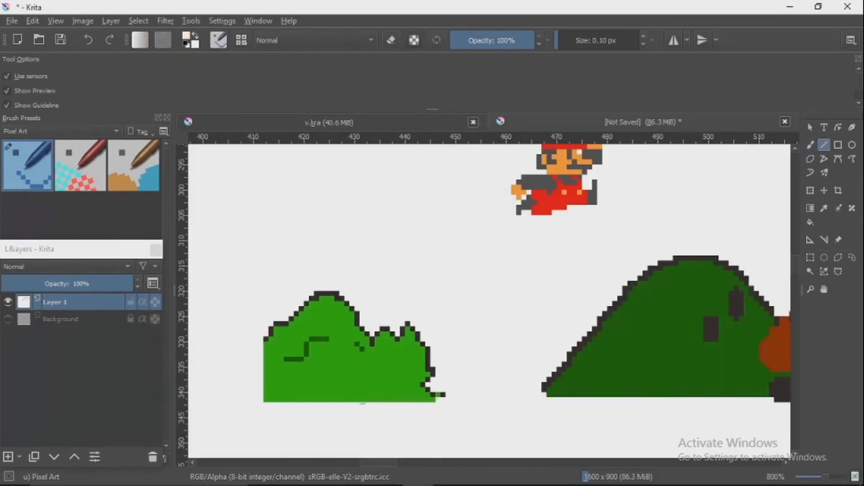
scroll(489, 301, right, 3)
drag(189, 399, 510, 400)
Step: Pick brown and draw the ground strip's left edge and a long horizontal line a few pixels below the tan line
right_click(357, 231)
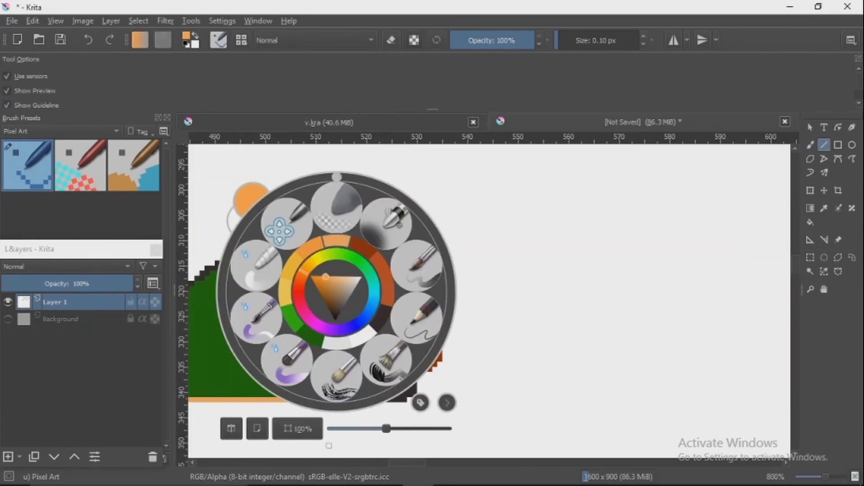
scroll(240, 356, down, 2)
scroll(240, 356, up, 1)
drag(239, 356, 239, 418)
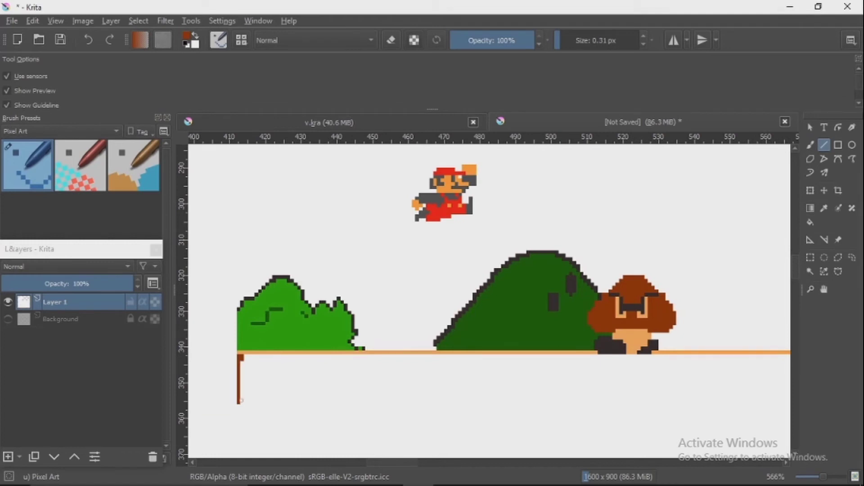
drag(238, 378, 476, 380)
scroll(473, 377, down, 1)
scroll(476, 380, down, 1)
scroll(476, 379, down, 1)
scroll(389, 315, up, 2)
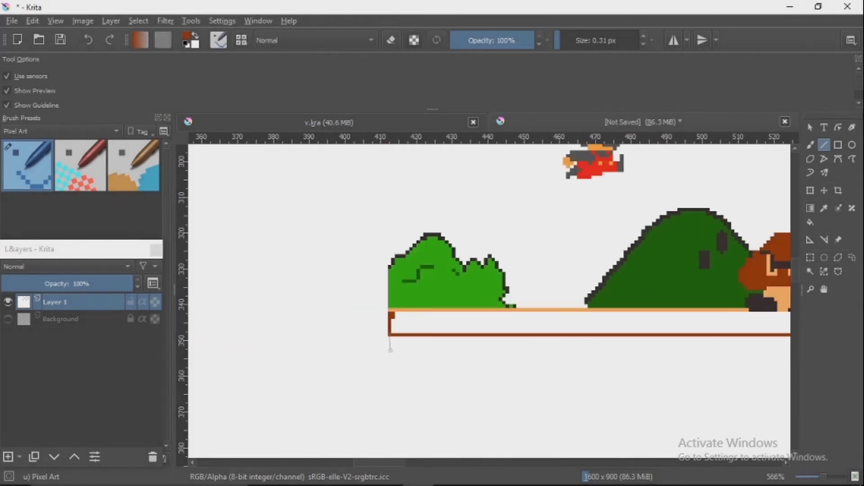
drag(390, 335, 389, 360)
drag(390, 360, 728, 359)
key(ctrl+z)
Step: Draw the brown bottom line of the ground strip and close its right end with a vertical brown line
drag(391, 335, 391, 348)
scroll(409, 361, up, 3)
drag(672, 348, 765, 322)
scroll(367, 312, right, 5)
scroll(765, 322, down, 3)
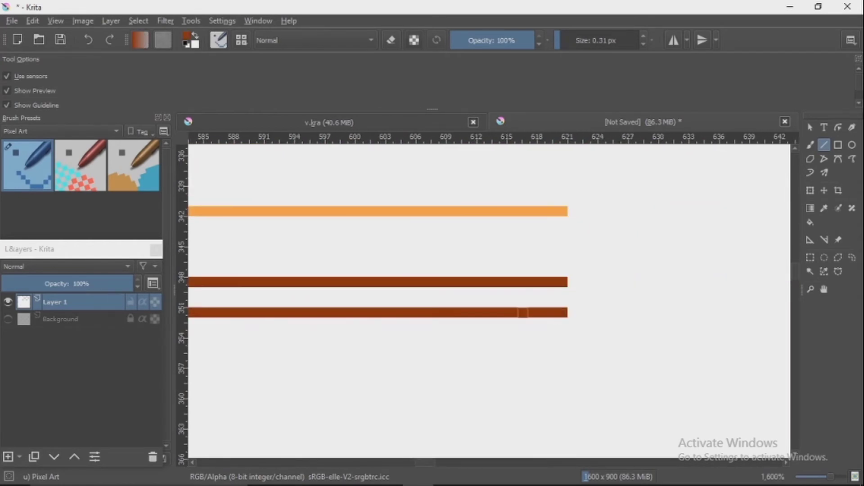
drag(563, 216, 562, 311)
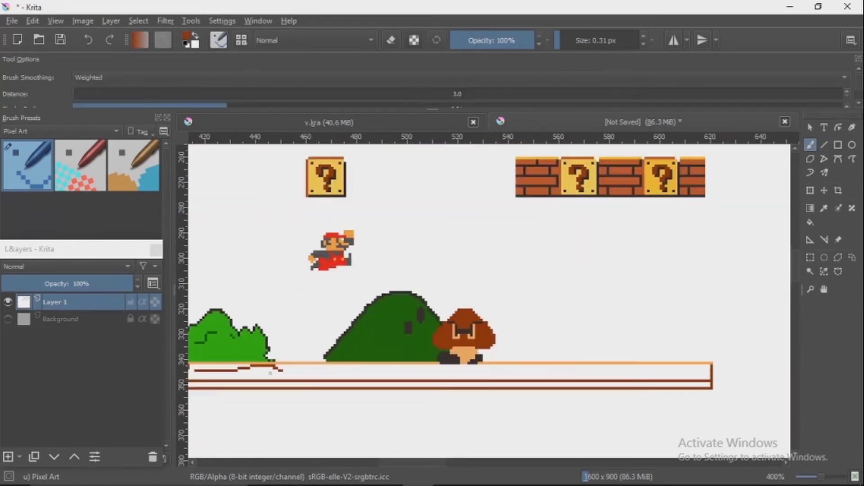
Step: Fill the ground strip with solid brown using a 6.65 px brush and clean up the overspill along its bottom edge
scroll(230, 360, up, 1)
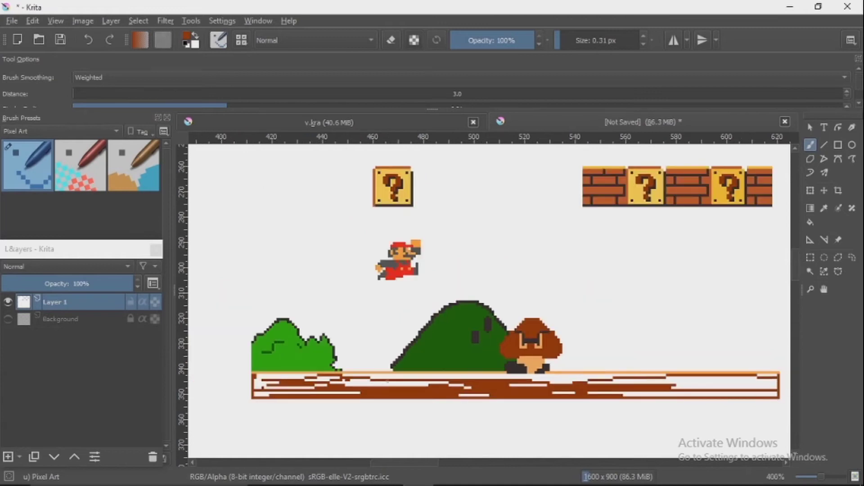
scroll(383, 387, up, 2)
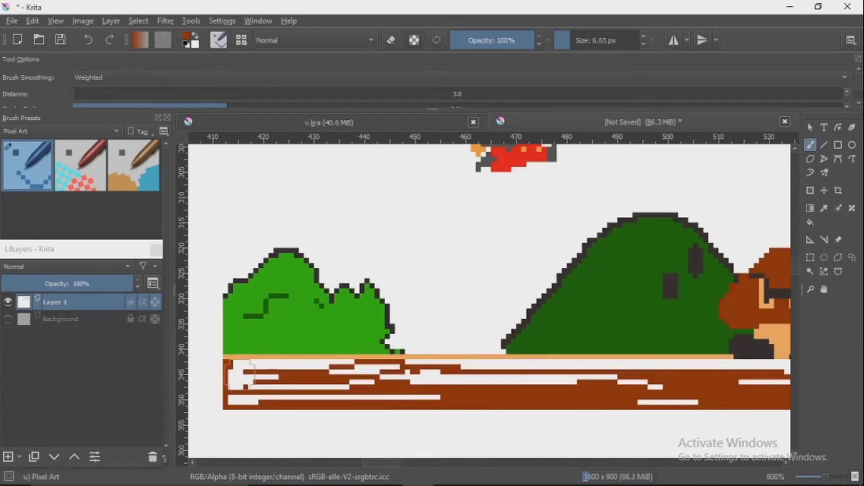
drag(225, 382, 780, 378)
scroll(269, 392, right, 5)
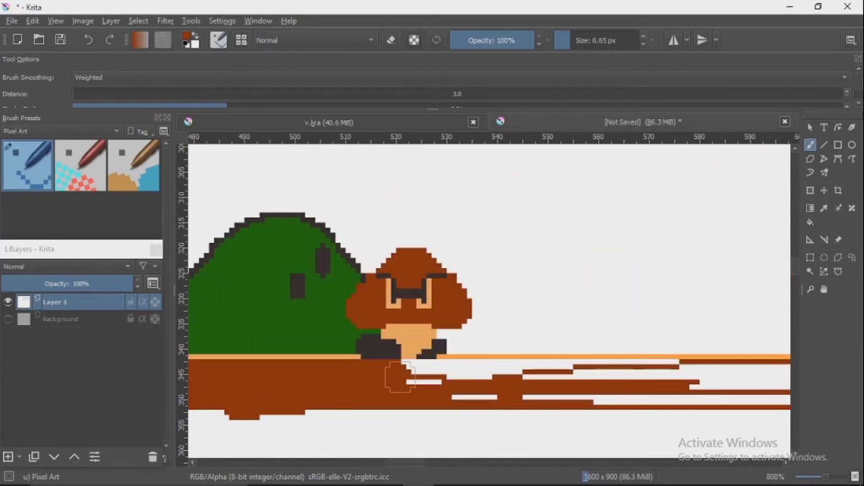
mouse_move(395, 376)
mouse_down()
mouse_move(700, 381)
mouse_move(603, 450)
mouse_up()
scroll(603, 450, right, 3)
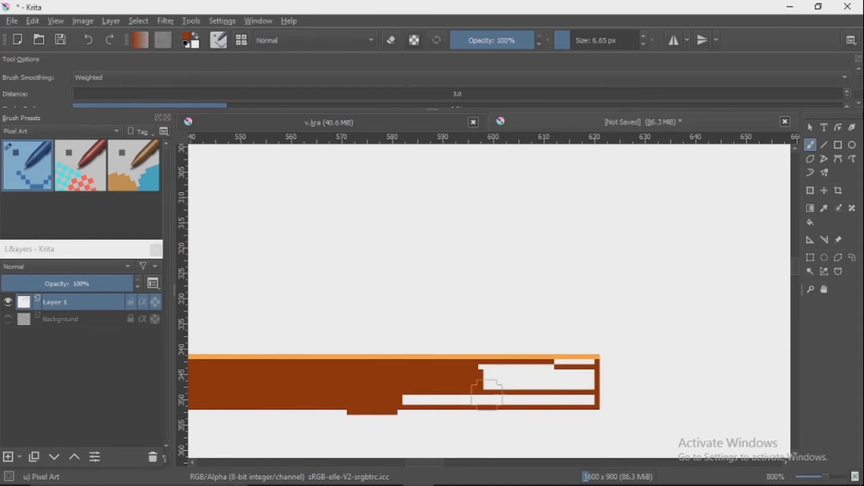
mouse_move(482, 395)
mouse_down()
mouse_move(554, 372)
mouse_move(482, 367)
mouse_up()
key(d)
scroll(459, 450, left, 8)
scroll(478, 365, down, 2)
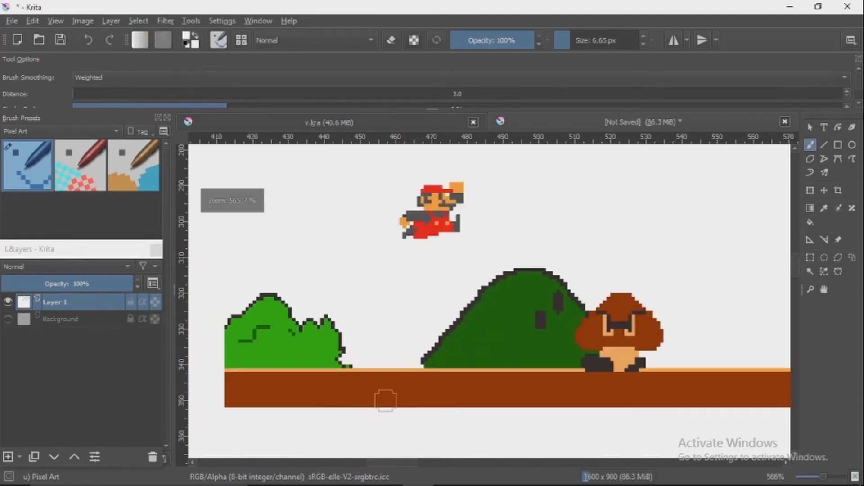
Step: Reduce the brush to 0.10 px and paint the first black crack from the ground's left edge up through the tan line
scroll(386, 399, up, 4)
key(bracketleft)
key(bracketleft)
key(bracketleft)
key(bracketleft)
key(bracketleft)
scroll(385, 400, down, 2)
scroll(405, 371, up, 5)
mouse_move(360, 370)
mouse_down()
mouse_move(479, 370)
mouse_move(605, 292)
mouse_up()
scroll(604, 293, down, 2)
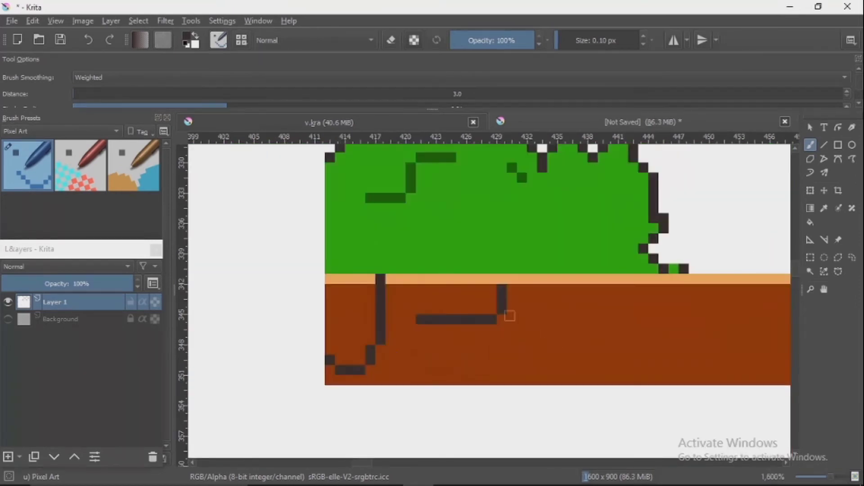
key(ctrl+z)
scroll(504, 315, up, 2)
drag(466, 315, 465, 234)
drag(466, 351, 466, 450)
scroll(466, 450, down, 1)
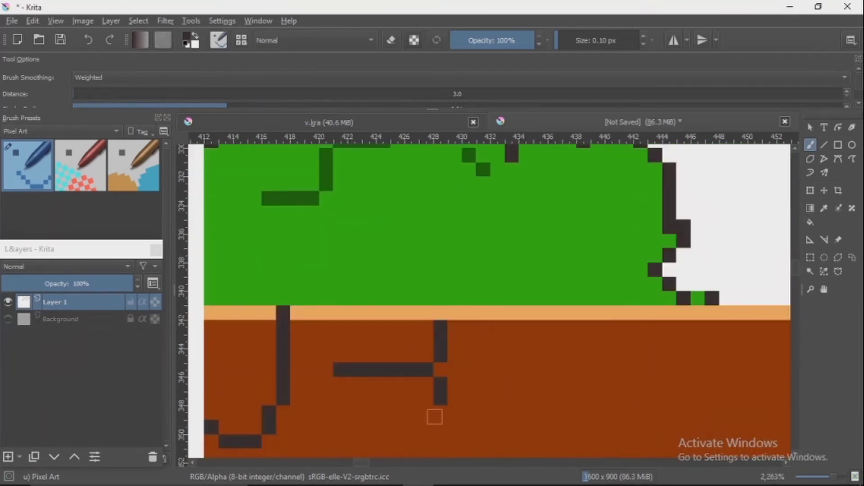
scroll(434, 416, down, 2)
key(ctrl+z)
key(ctrl+z)
key(ctrl+z)
Step: Paint a black vertical crack with a small hooked branch and a foot at its base, and extend the first crack to the bottom edge
scroll(396, 315, up, 3)
drag(398, 169, 398, 194)
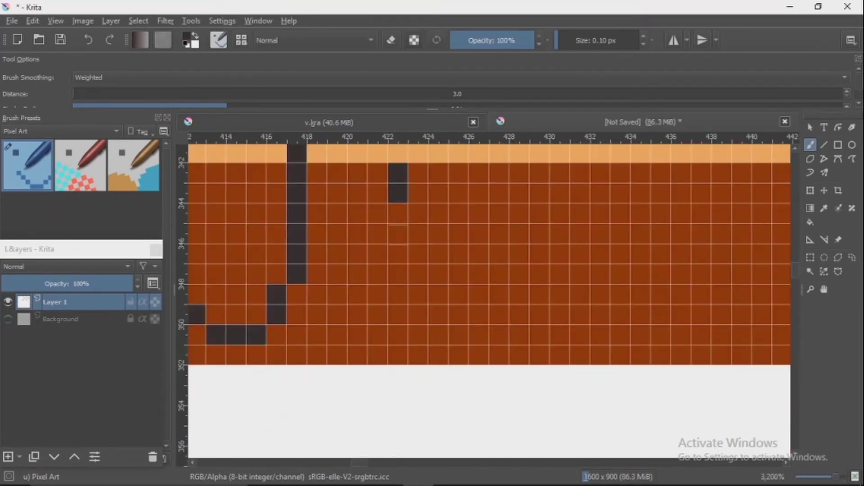
drag(398, 234, 392, 343)
click(377, 355)
click(256, 354)
drag(378, 215, 347, 214)
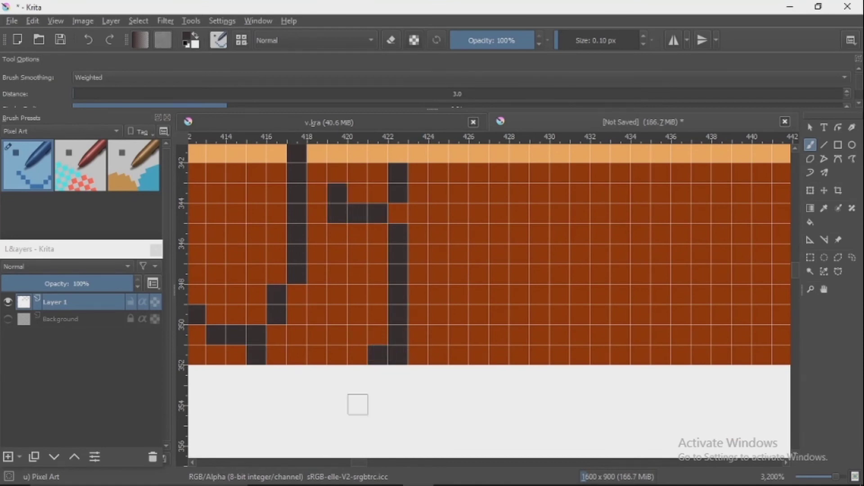
scroll(388, 276, down, 2)
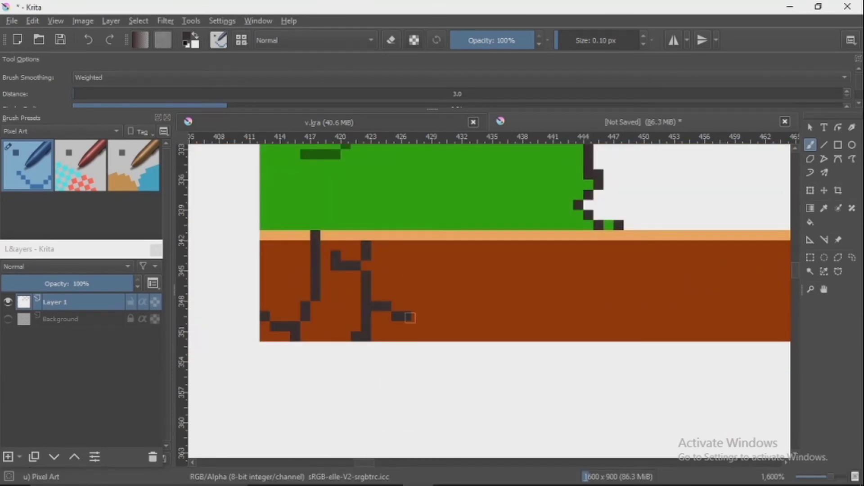
Step: Paint the stepped black crack up to the ground's top edge and pick tan for touching up the top strip
mouse_move(439, 319)
mouse_down()
mouse_move(462, 258)
mouse_move(458, 234)
mouse_up()
ctrl+click(468, 252)
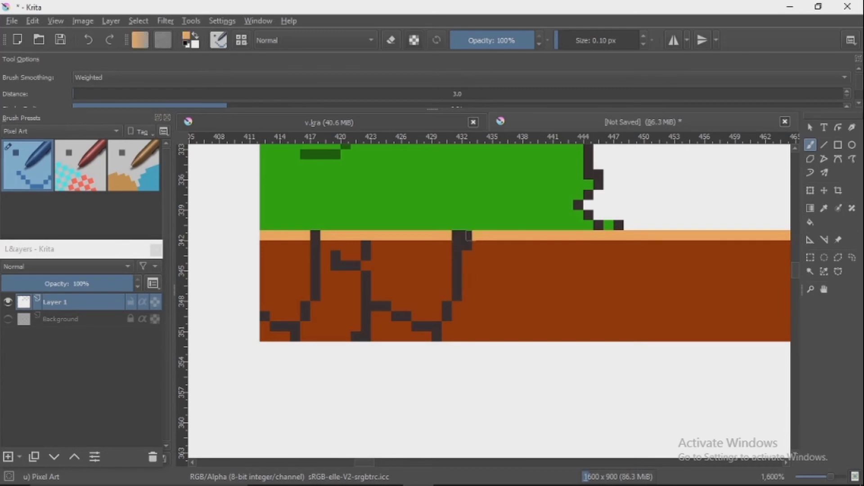
scroll(222, 455, right, 2)
Step: Switch back to black and paint the second hooked vertical crack below the bush
key(x)
drag(360, 258, 382, 266)
scroll(300, 268, up, 1)
click(495, 235)
drag(494, 235, 478, 405)
scroll(418, 396, down, 2)
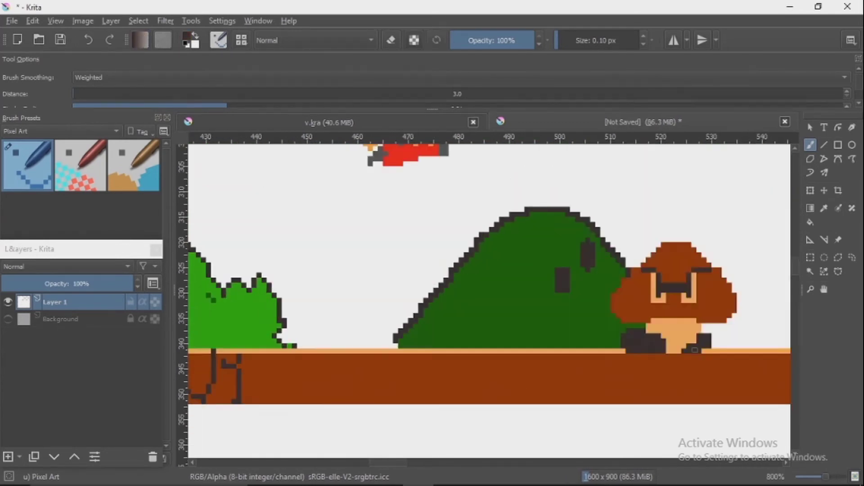
Step: Repeat the black stepped and hooked cracks along the ground from below the bush to the foot of the hill
scroll(419, 387, up, 1)
mouse_move(410, 403)
mouse_down()
mouse_move(428, 399)
mouse_move(471, 417)
mouse_move(492, 380)
mouse_move(496, 349)
mouse_move(541, 342)
mouse_move(538, 425)
mouse_up()
scroll(538, 425, down, 2)
scroll(380, 408, up, 1)
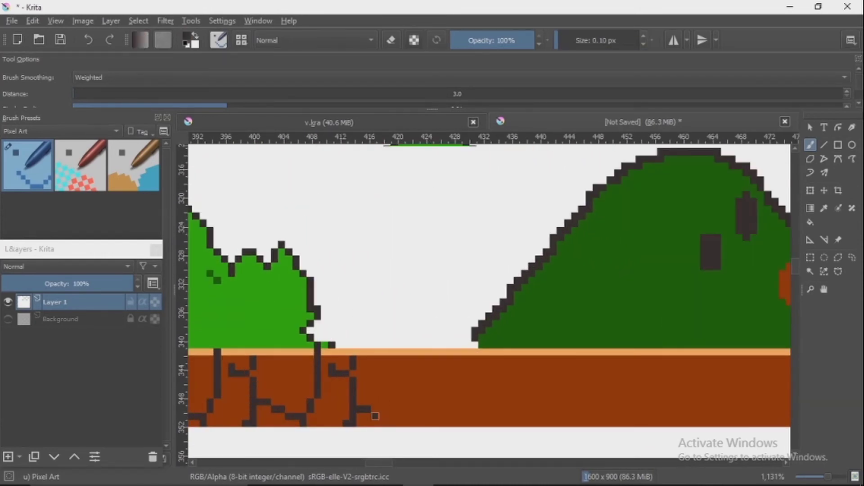
mouse_move(356, 400)
mouse_down()
mouse_move(391, 418)
mouse_move(417, 398)
mouse_move(429, 363)
mouse_move(449, 373)
mouse_up()
key(ctrl+z)
scroll(373, 444, right, 3)
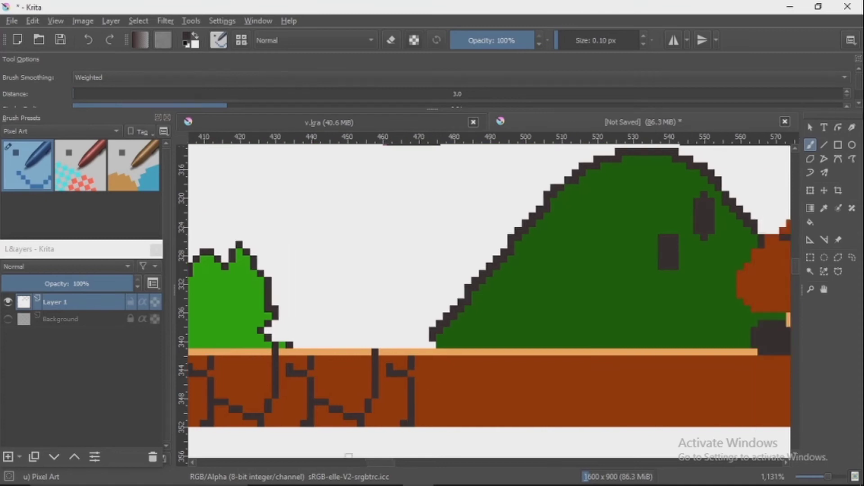
scroll(374, 444, down, 10)
scroll(305, 377, up, 10)
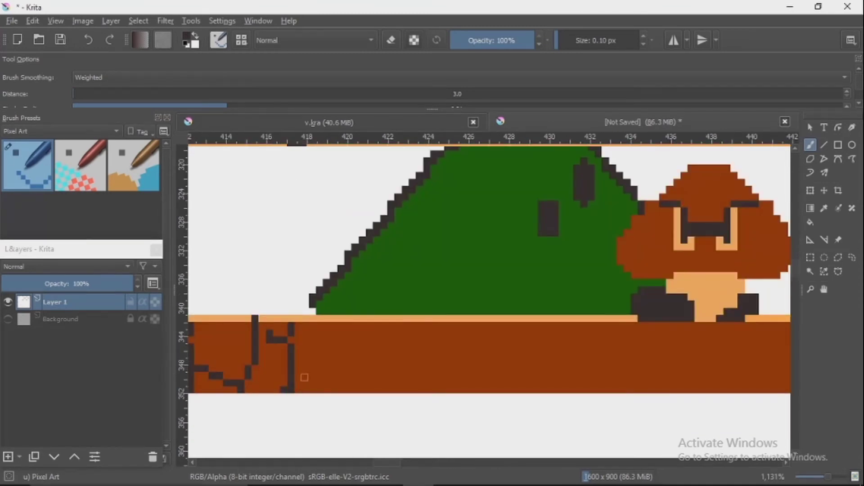
Step: Continue the repeating black crack pattern along the ground beneath the green hill
mouse_move(316, 374)
mouse_down()
mouse_move(355, 360)
mouse_move(388, 392)
mouse_up()
scroll(406, 378, up, 3)
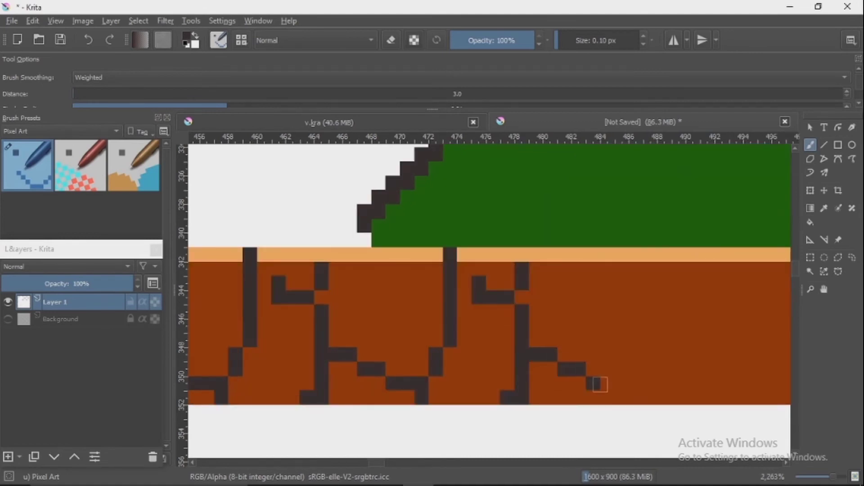
drag(667, 303, 666, 270)
scroll(667, 270, down, 3)
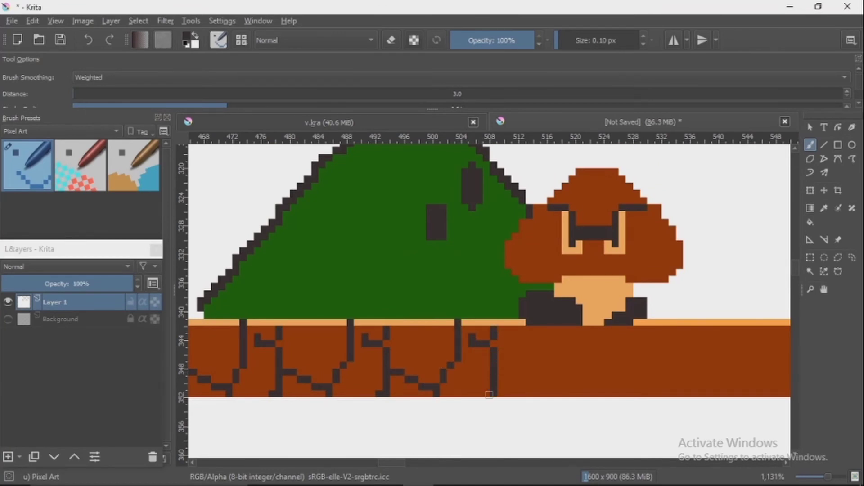
scroll(489, 394, right, 5)
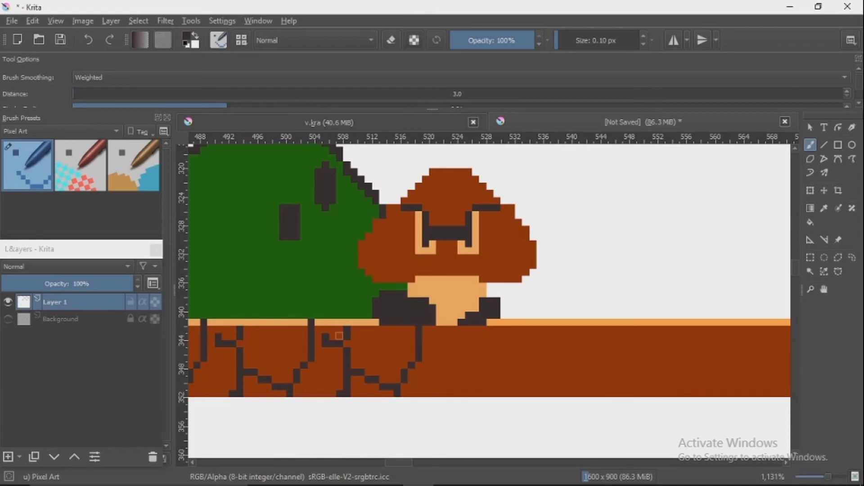
Step: Paint the next black cracks in the ground beneath the Goomba and show only the canvas
scroll(339, 336, up, 3)
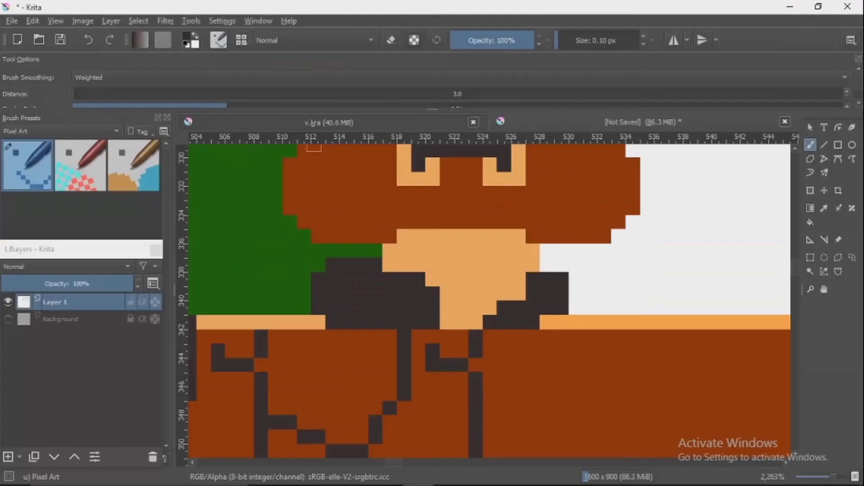
click(56, 21)
key(Escape)
scroll(489, 297, down, 1)
click(56, 21)
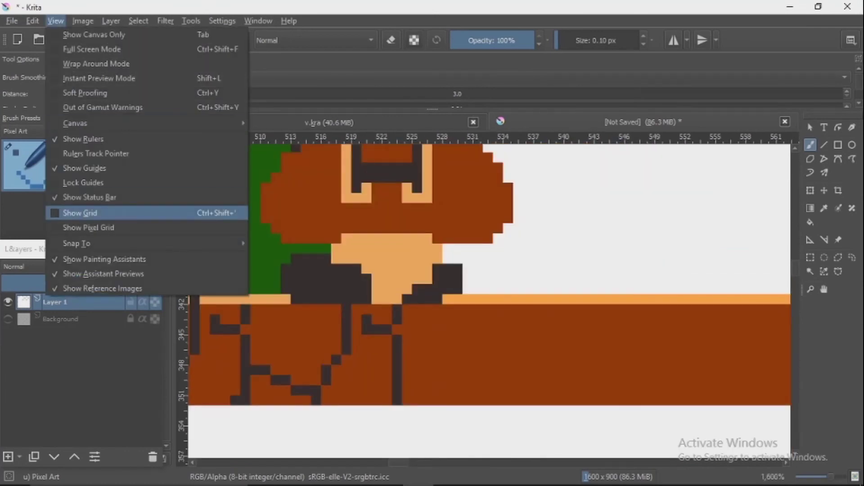
key(Tab)
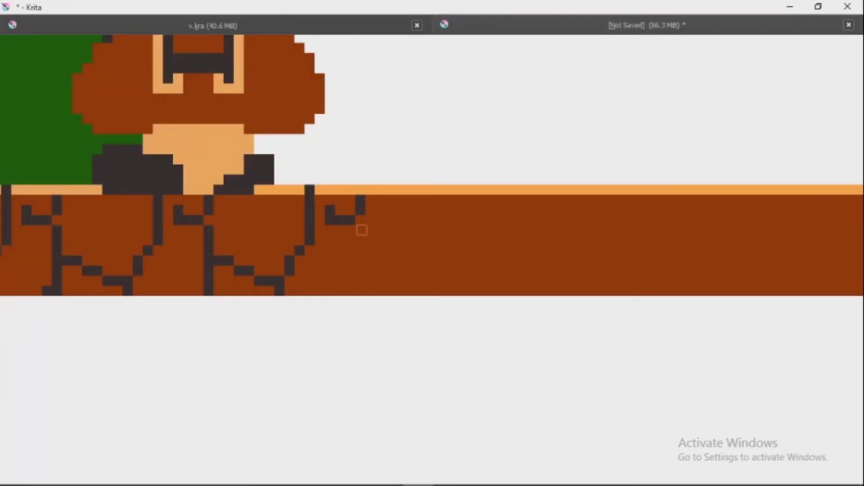
Step: Paint further sections of the black crack pattern in the ground to the right of the Goomba
drag(362, 230, 381, 261)
key(Tab)
key(Tab)
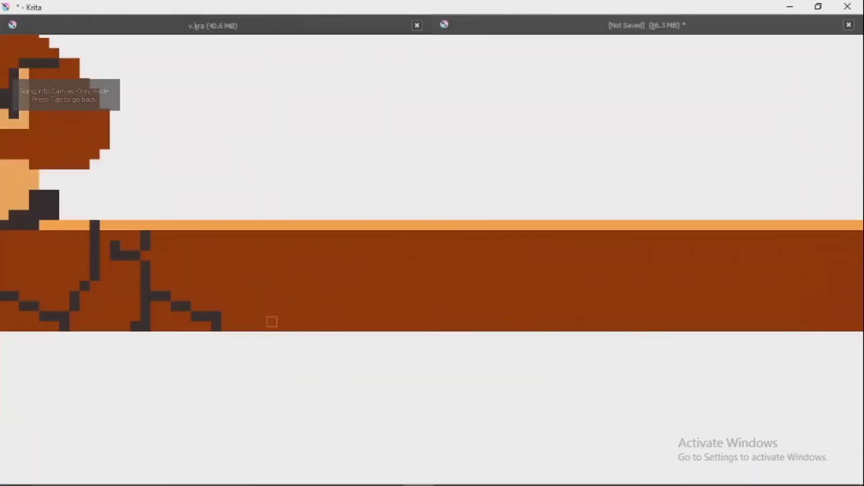
mouse_move(225, 308)
mouse_down()
mouse_move(247, 222)
mouse_move(290, 255)
mouse_up()
drag(298, 233, 297, 327)
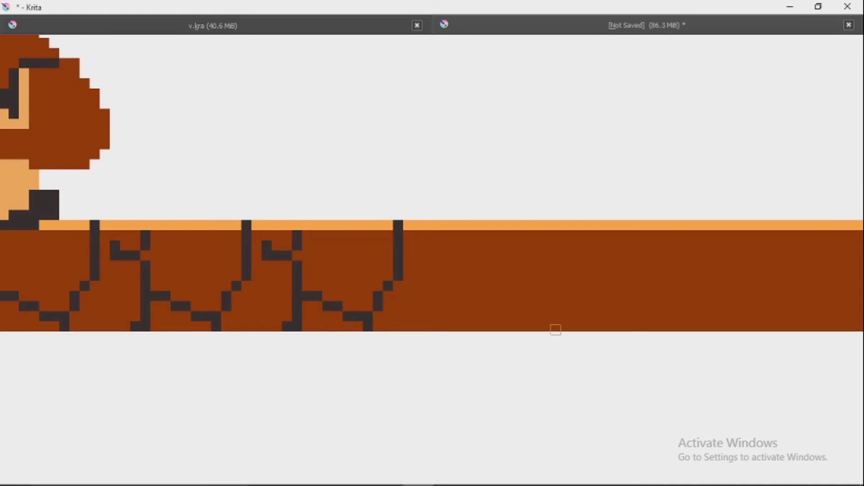
drag(417, 243, 449, 327)
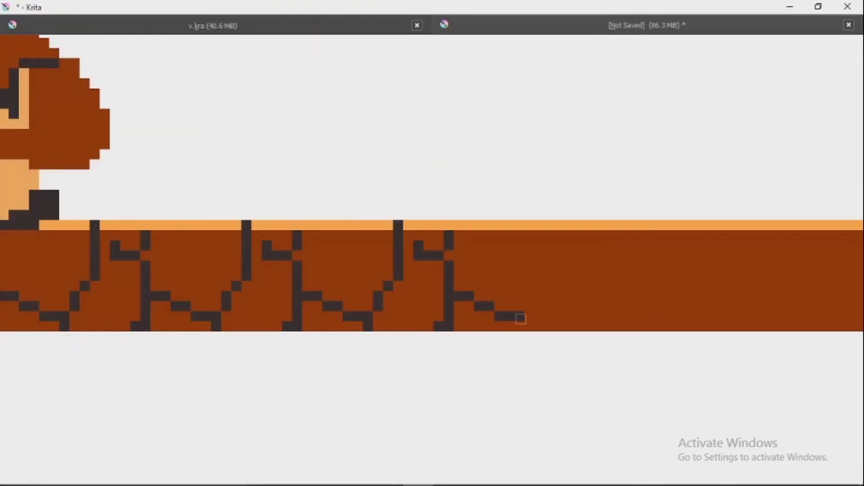
Step: Paint the remaining black stepped and hooked cracks through to the right end of the ground
key(Tab)
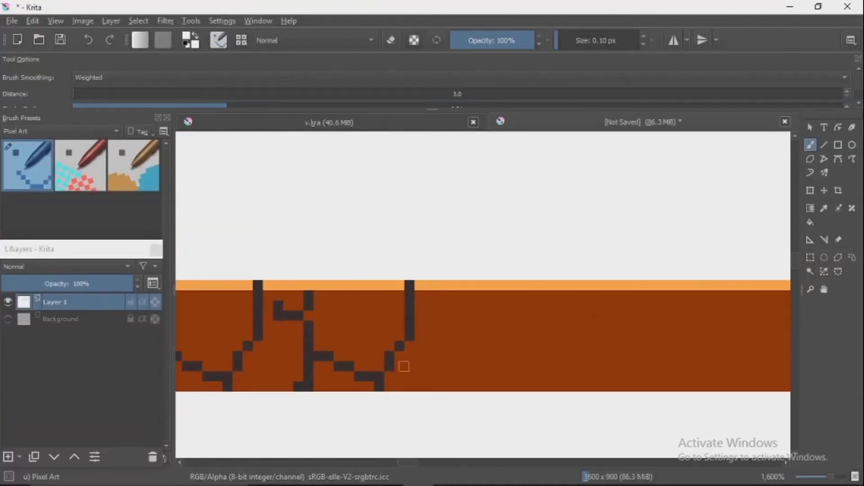
mouse_move(460, 326)
mouse_down()
mouse_move(511, 367)
mouse_move(559, 316)
mouse_up()
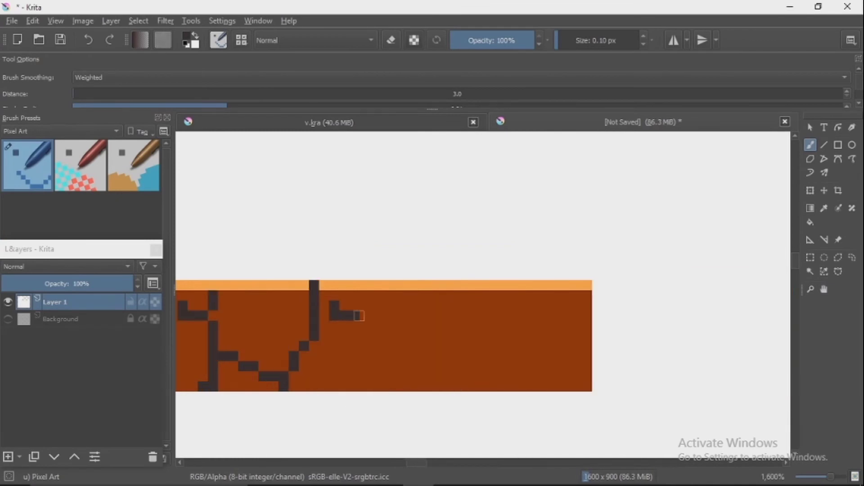
drag(364, 316, 352, 387)
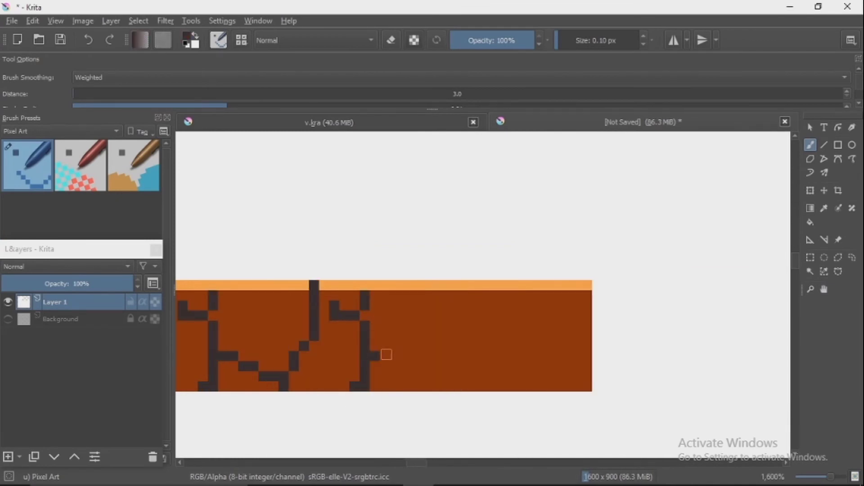
drag(466, 290, 466, 330)
key(Tab)
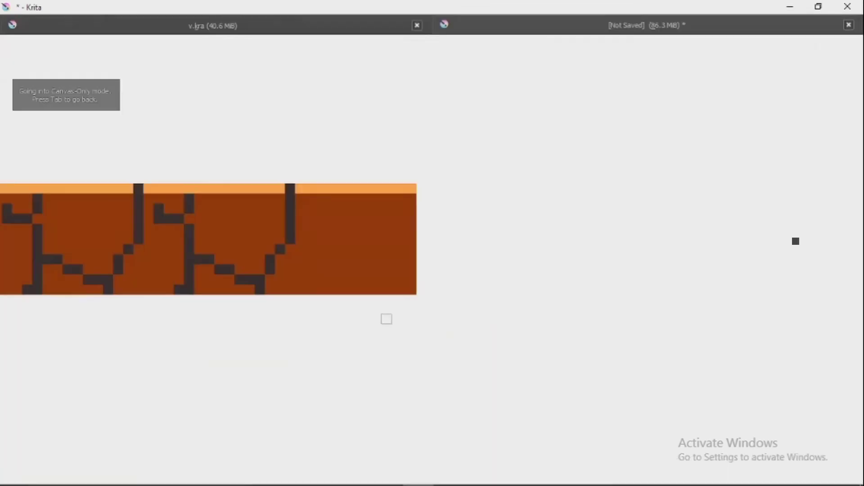
mouse_move(311, 206)
mouse_down()
mouse_move(320, 217)
mouse_move(340, 217)
mouse_up()
drag(341, 197, 340, 287)
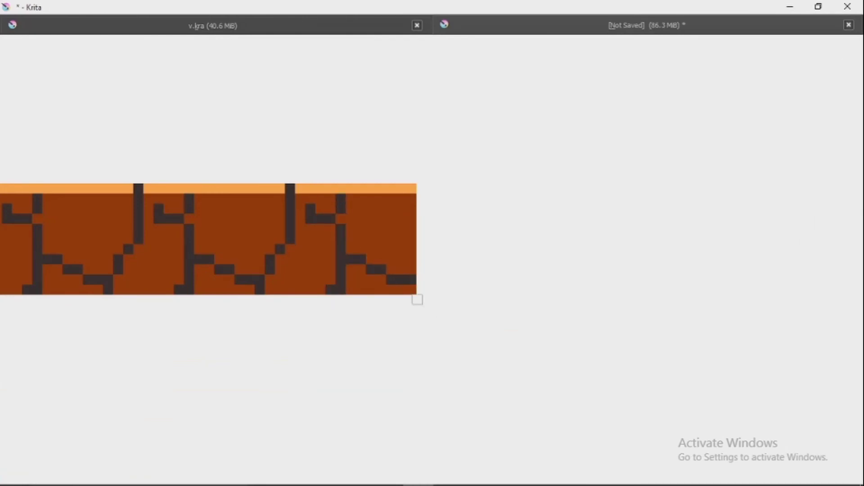
key(minus)
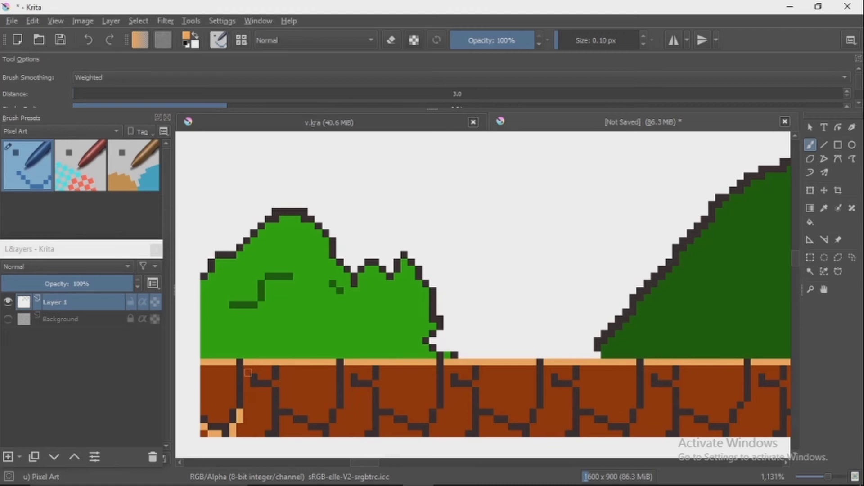
Step: Paint light tan highlights alongside the black ground cracks beneath the bush
mouse_move(282, 365)
mouse_down()
mouse_move(282, 405)
mouse_move(315, 433)
mouse_up()
click(301, 401)
mouse_move(349, 365)
mouse_down()
mouse_move(348, 414)
mouse_move(335, 433)
mouse_up()
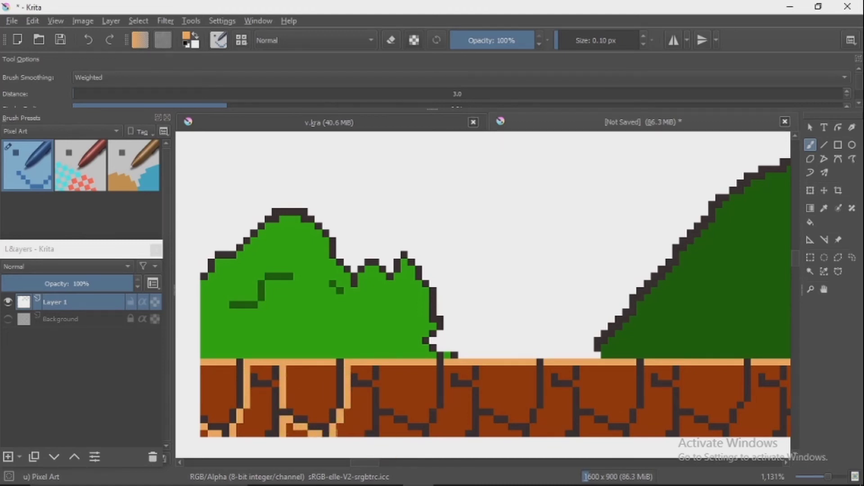
scroll(304, 368, right, 3)
scroll(305, 408, down, 5)
scroll(305, 408, up, 5)
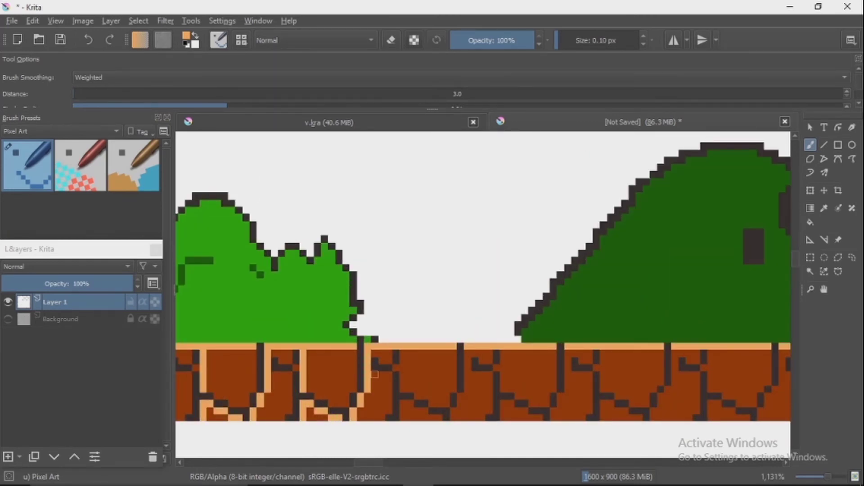
drag(375, 374, 385, 378)
scroll(262, 377, down, 2)
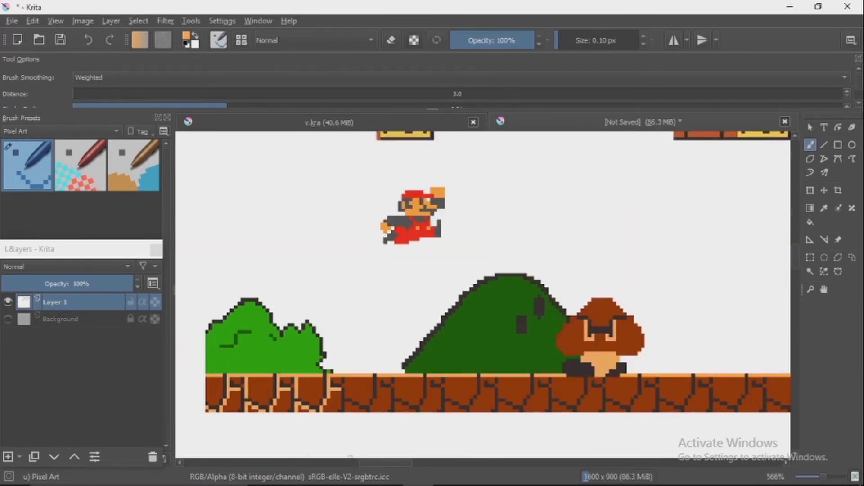
scroll(329, 399, up, 3)
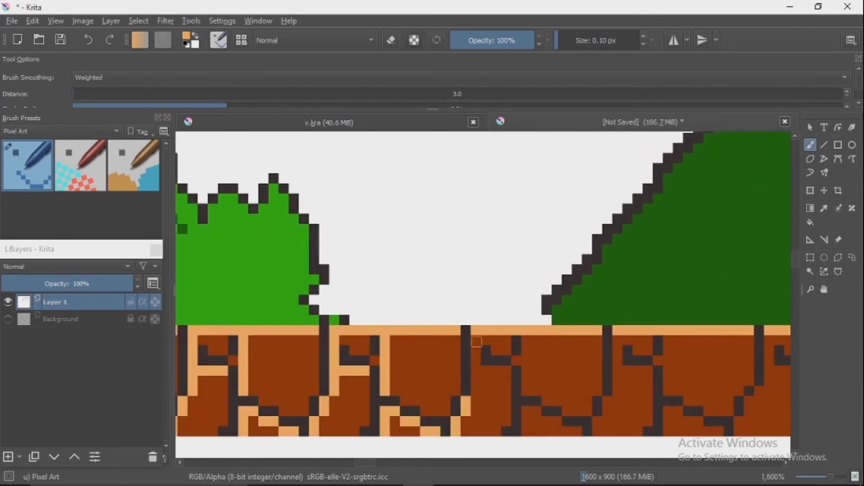
Step: Continue the tan crack highlights from the bush's right edge to the ground beneath the hill's left foot
drag(476, 342, 477, 392)
drag(486, 372, 512, 371)
drag(526, 338, 526, 443)
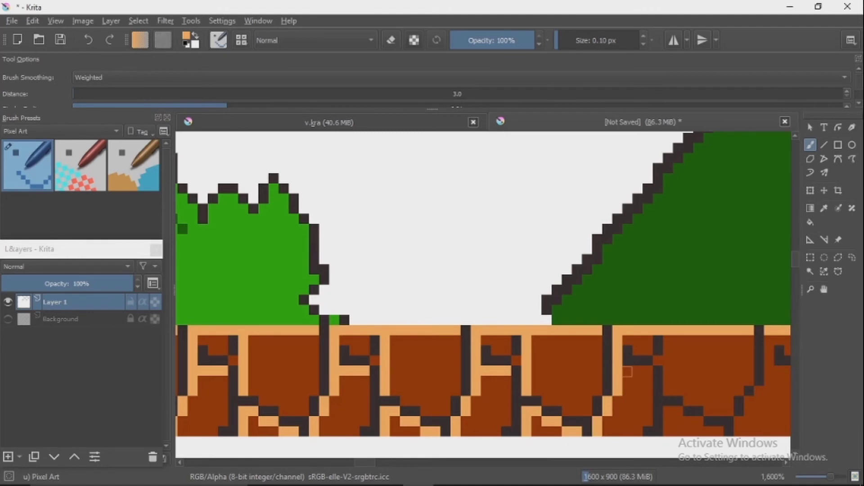
drag(626, 371, 652, 371)
drag(668, 337, 668, 382)
scroll(483, 283, right, 5)
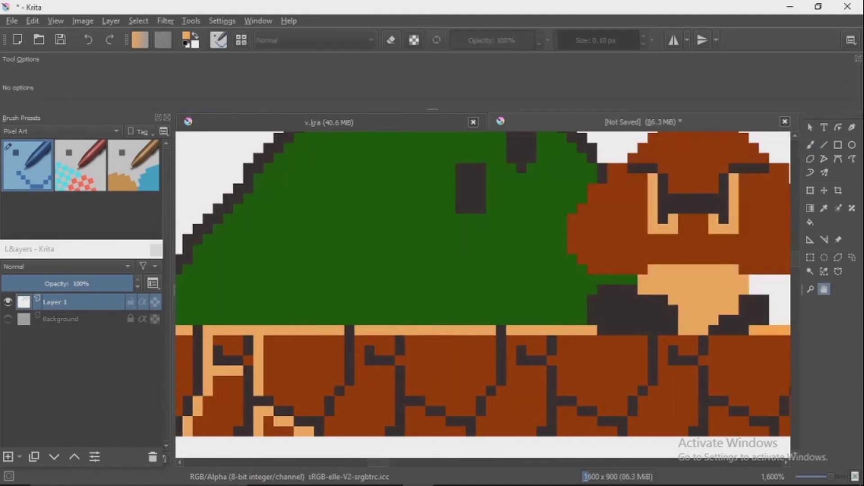
Step: Add a black corner pixel to the crack beneath the green hill and paint tan highlights along the cracks there
scroll(483, 284, down, 3)
key(plus)
mouse_move(663, 203)
mouse_down()
mouse_move(627, 342)
mouse_move(607, 380)
mouse_up()
key(x)
click(646, 298)
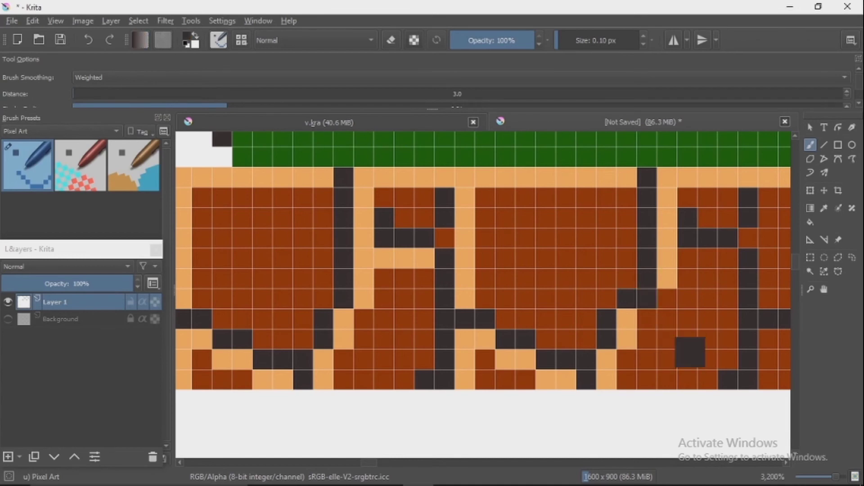
key(x)
click(647, 318)
scroll(379, 443, right, 1)
click(374, 218)
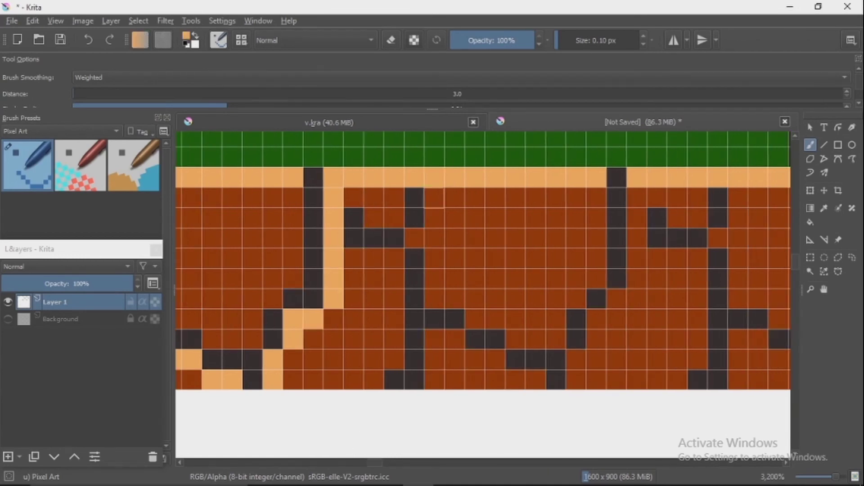
scroll(434, 198, down, 2)
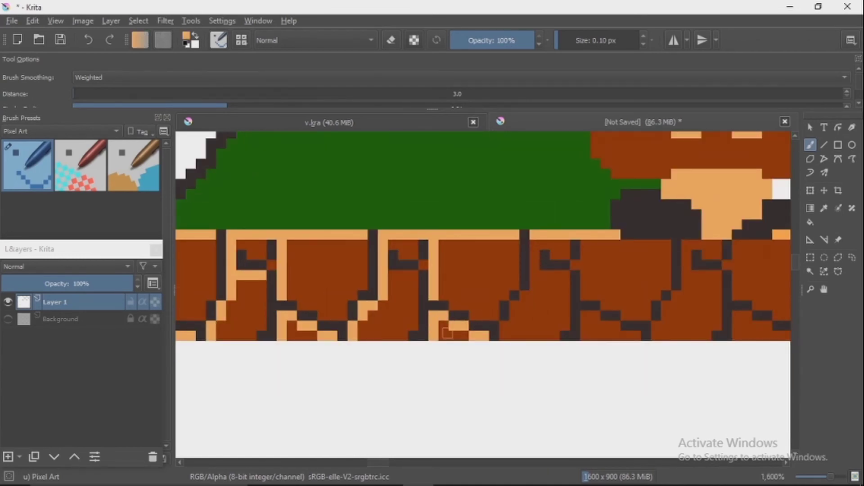
Step: Paint the tan highlights along the ground cracks from the hill's right part to beneath the Goomba
scroll(447, 334, down, 4)
scroll(410, 365, up, 4)
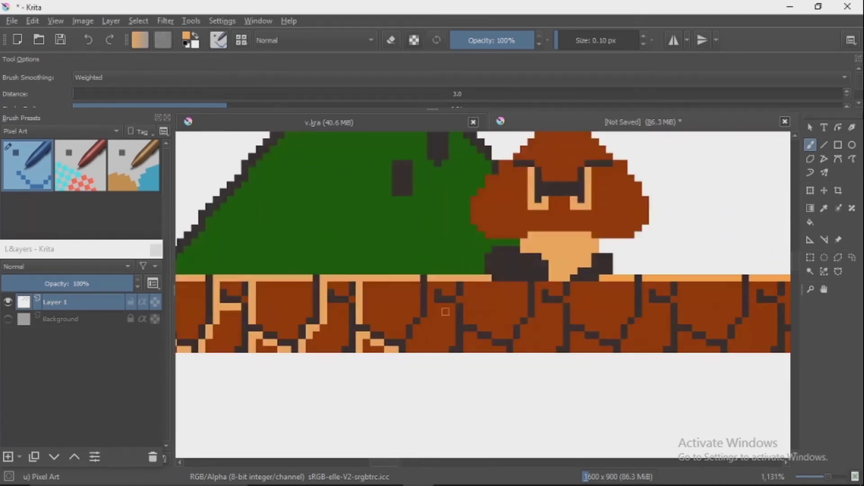
drag(422, 321, 407, 350)
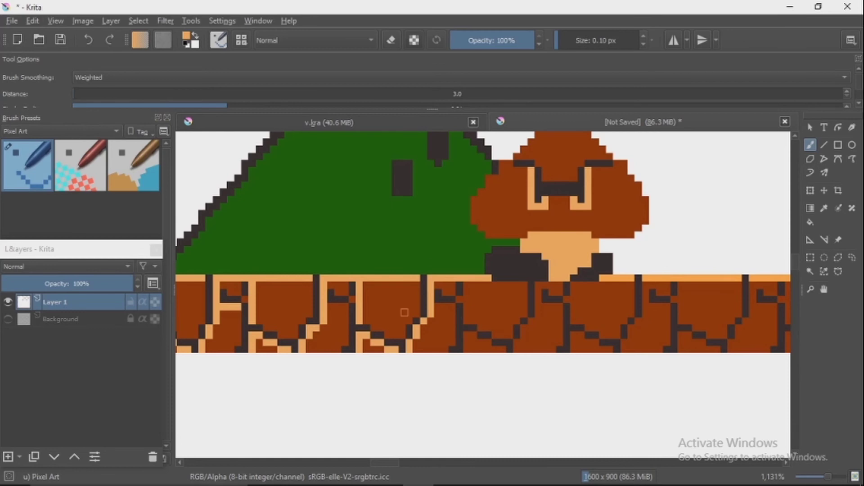
scroll(404, 312, down, 1)
scroll(383, 304, up, 3)
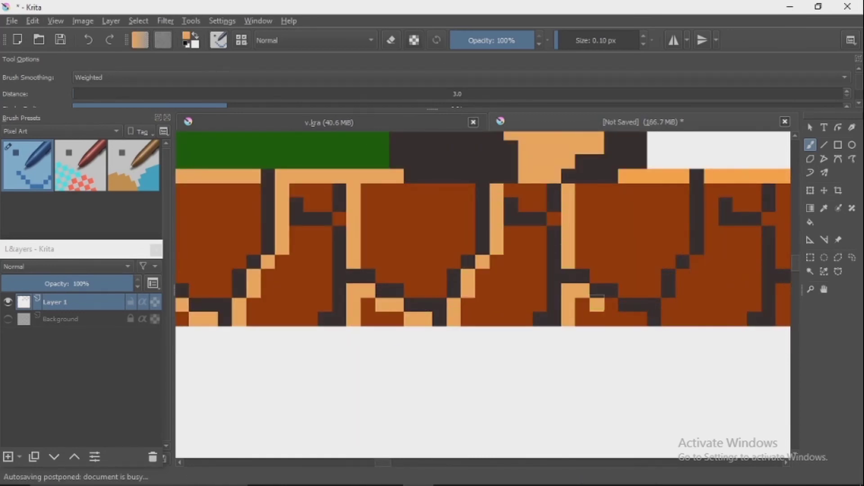
Step: Extend the tan crack highlights from the Goomba's right side to the right end of the ground
drag(615, 350, 392, 350)
drag(486, 201, 487, 249)
drag(561, 189, 561, 263)
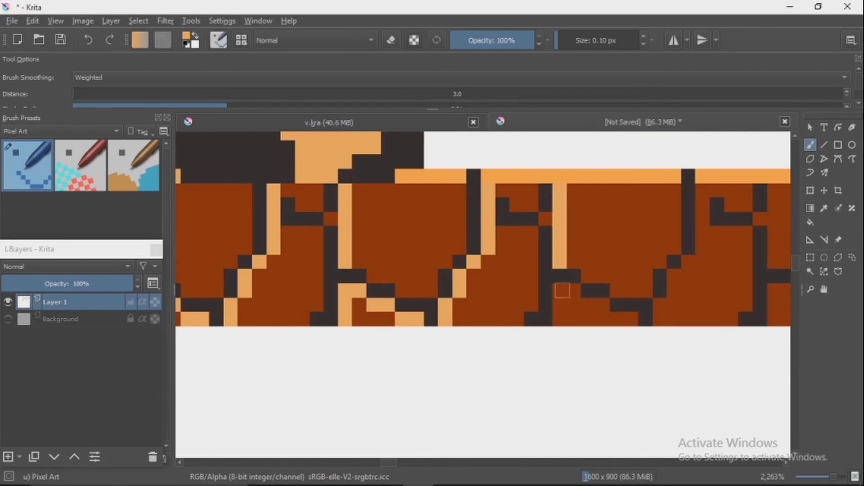
drag(646, 307, 414, 317)
drag(520, 185, 520, 255)
drag(520, 284, 520, 324)
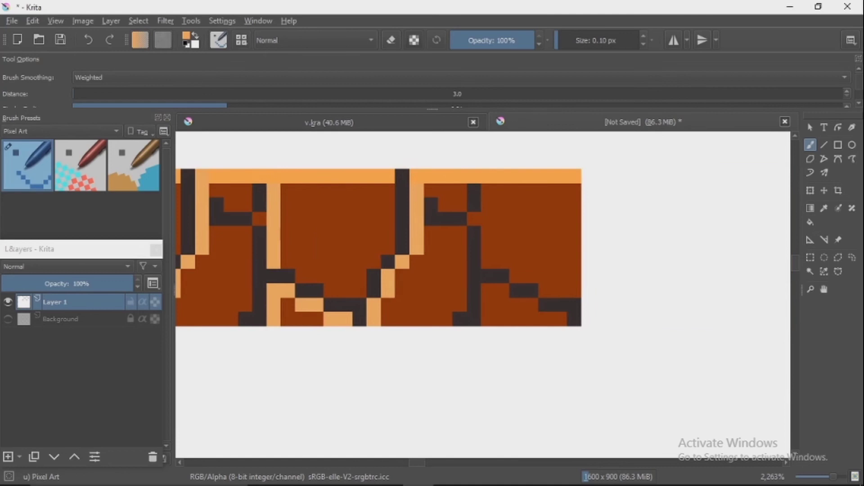
drag(462, 186, 462, 268)
drag(463, 284, 462, 321)
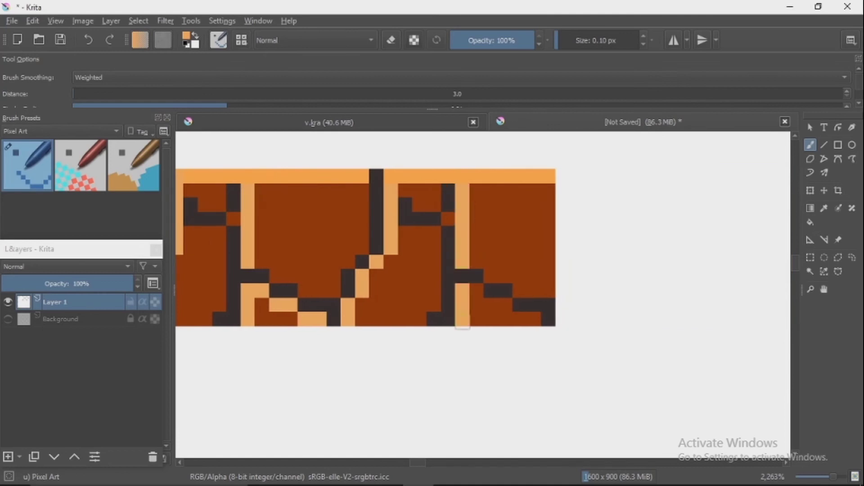
Step: Paint brown gap pixels into the tan crack highlights and the ground's tan top edge
scroll(504, 268, down, 10)
scroll(389, 347, up, 8)
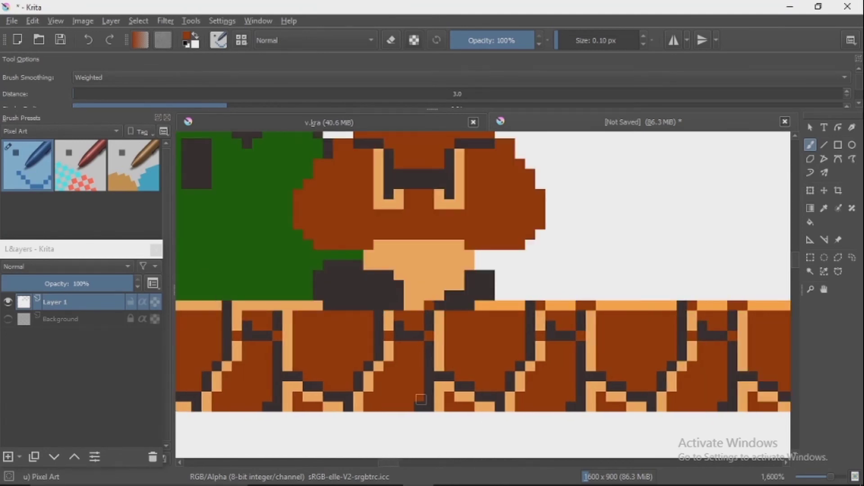
scroll(421, 400, left, 10)
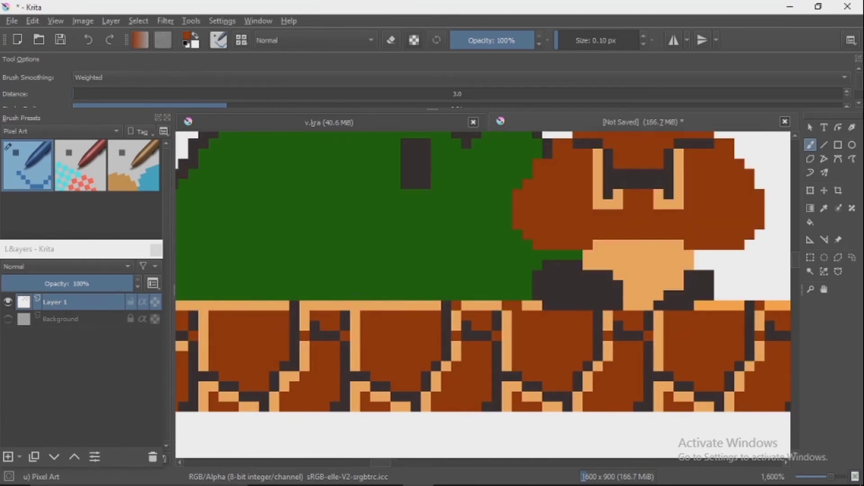
scroll(420, 399, down, 3)
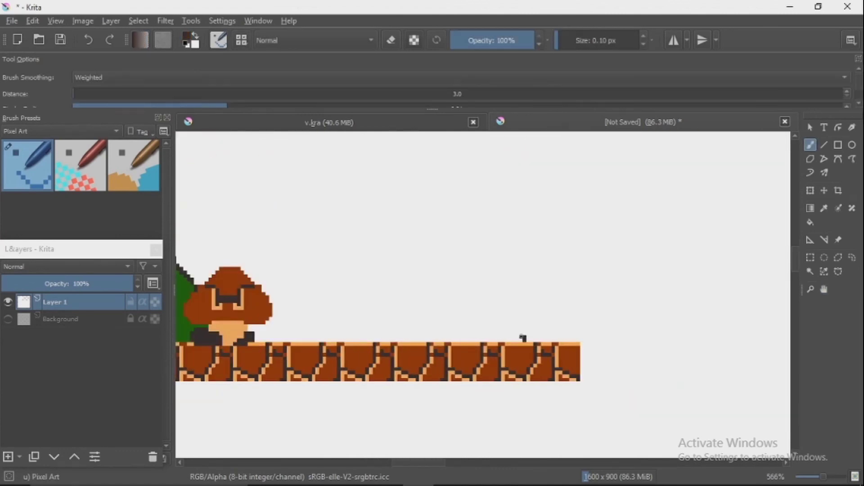
scroll(522, 336, up, 2)
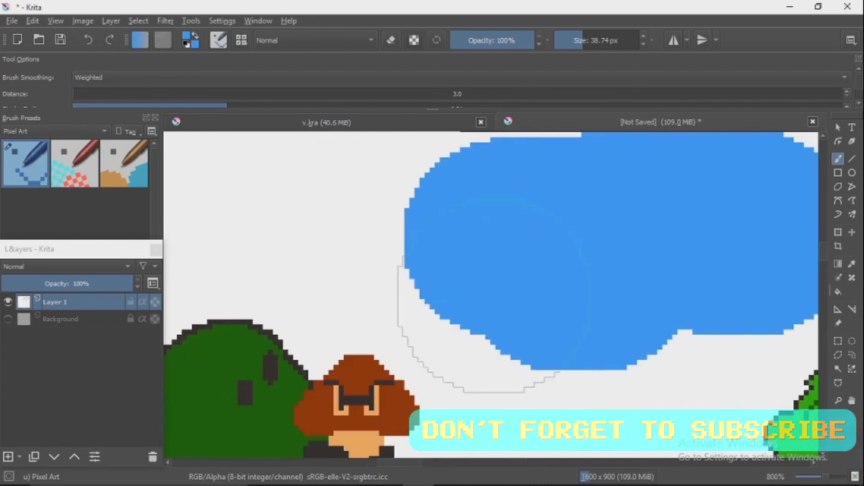
Step: Paint large sky-blue areas around the blocks, Mario and the Goomba with a 38.74 px brush
mouse_move(498, 284)
mouse_down()
mouse_move(453, 290)
mouse_move(493, 367)
mouse_up()
scroll(520, 360, down, 2)
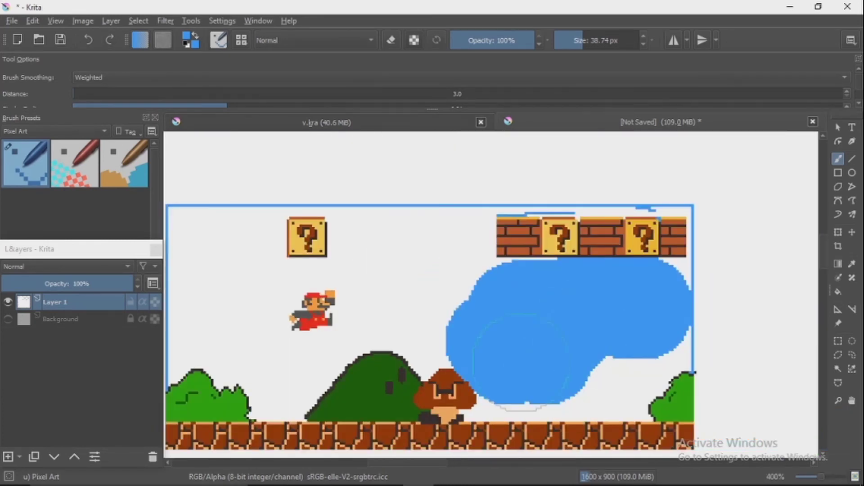
mouse_move(554, 369)
mouse_down()
mouse_move(662, 387)
mouse_move(680, 342)
mouse_up()
mouse_move(450, 252)
mouse_down()
mouse_move(378, 270)
mouse_move(360, 243)
mouse_up()
mouse_move(216, 234)
mouse_down()
mouse_move(216, 288)
mouse_move(243, 342)
mouse_up()
drag(376, 341, 287, 355)
scroll(287, 356, up, 2)
scroll(287, 355, down, 1)
scroll(366, 303, down, 1)
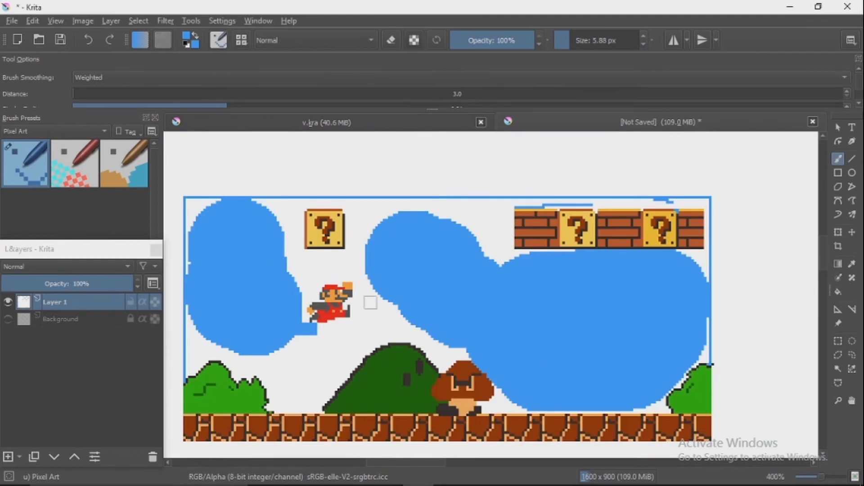
Step: Fill the remaining background around the scene's elements with the same sky blue
scroll(742, 280, up, 4)
scroll(491, 294, down, 5)
key(f)
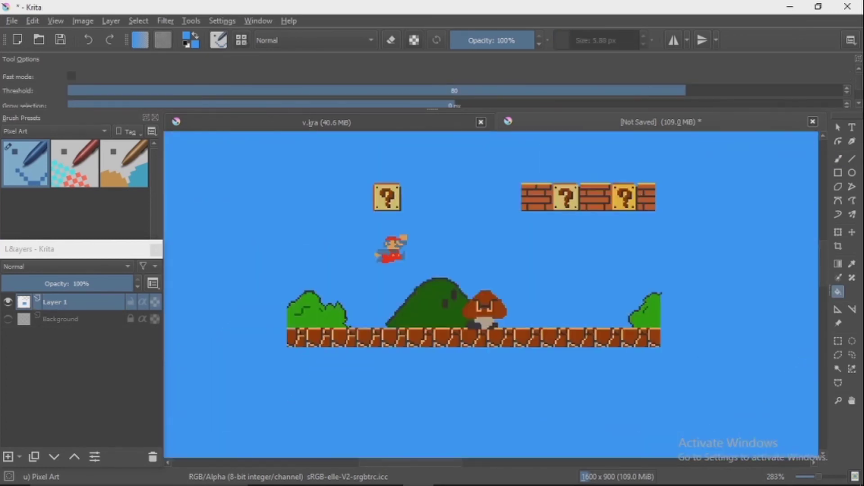
Step: Choose near-white and paint a vertical strip along the scene's left edge with the 5.88 px brush
right_click(625, 265)
click(574, 196)
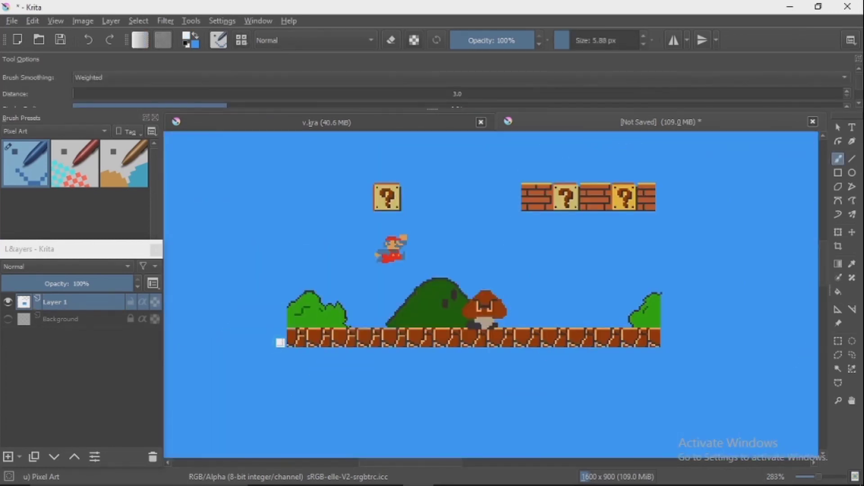
scroll(280, 343, up, 8)
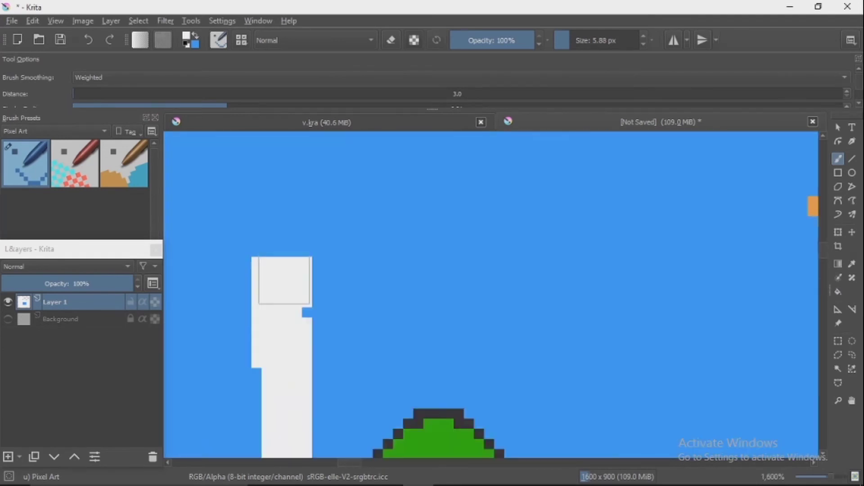
scroll(284, 280, up, 2)
scroll(637, 252, down, 5)
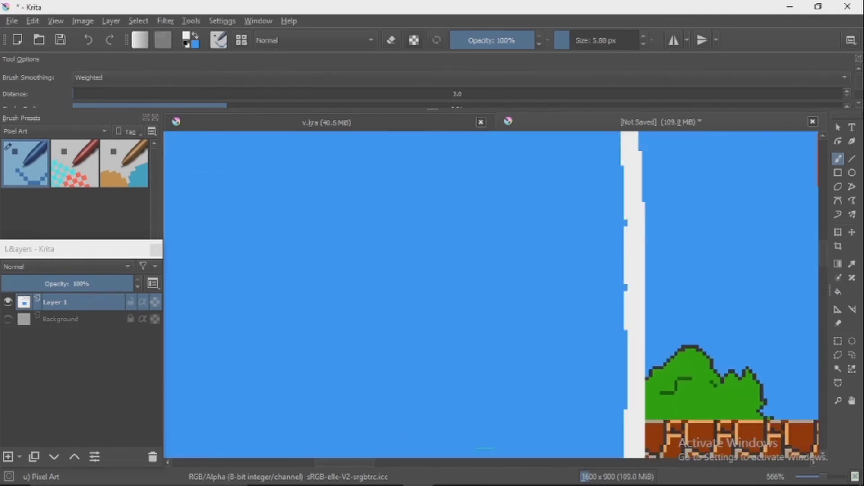
scroll(485, 449, down, 2)
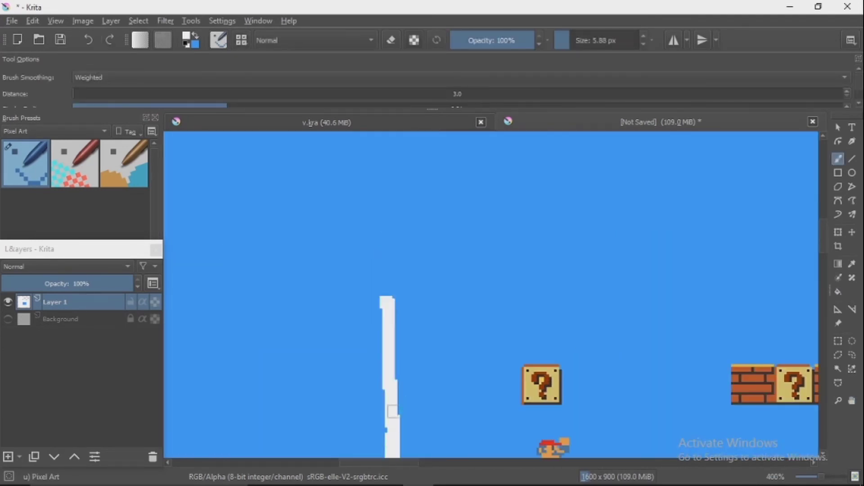
Step: Draw a horizontal near-white border above the blocks across the scene's width with the Line tool
key(v)
drag(397, 306, 799, 305)
drag(400, 310, 560, 321)
drag(801, 309, 265, 315)
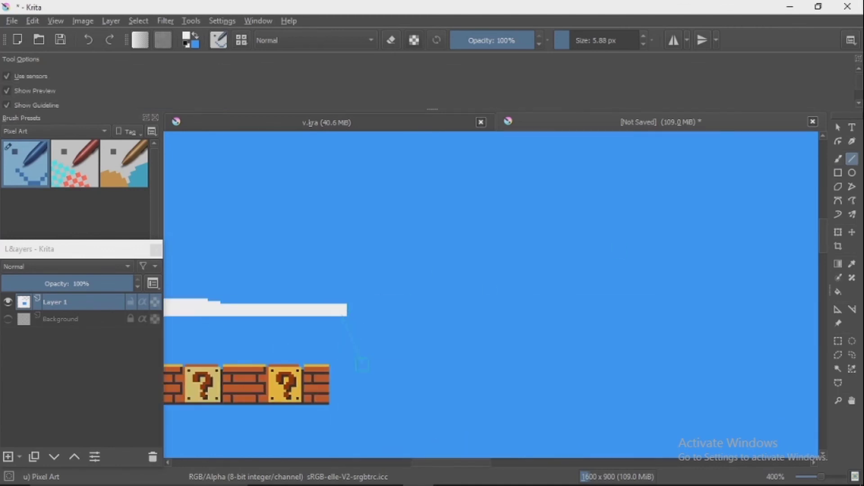
Step: Draw near-white border lines along the scene's right edge and directly beneath the cracked ground with the Line tool
scroll(363, 364, down, 5)
scroll(386, 380, up, 5)
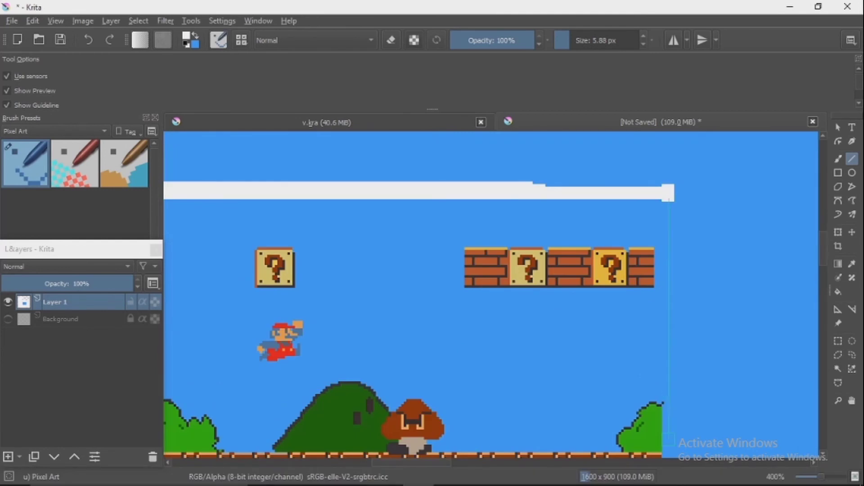
scroll(669, 441, down, 5)
scroll(638, 196, up, 5)
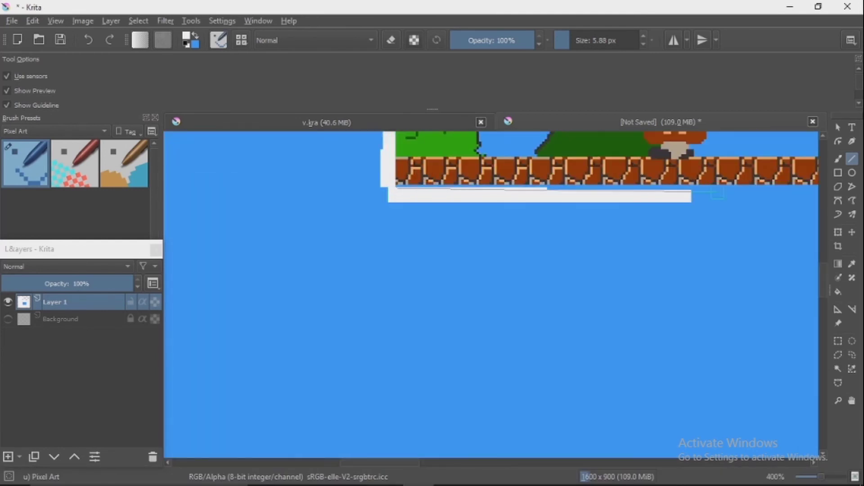
scroll(471, 190, up, 2)
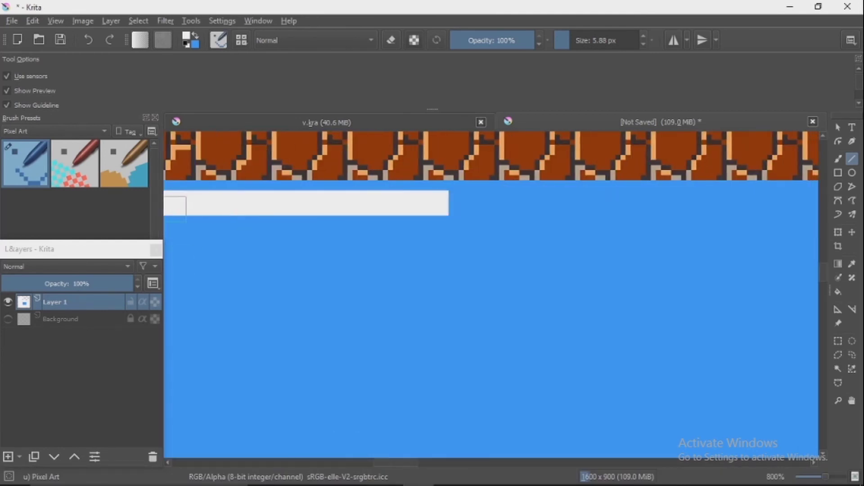
scroll(486, 193, down, 5)
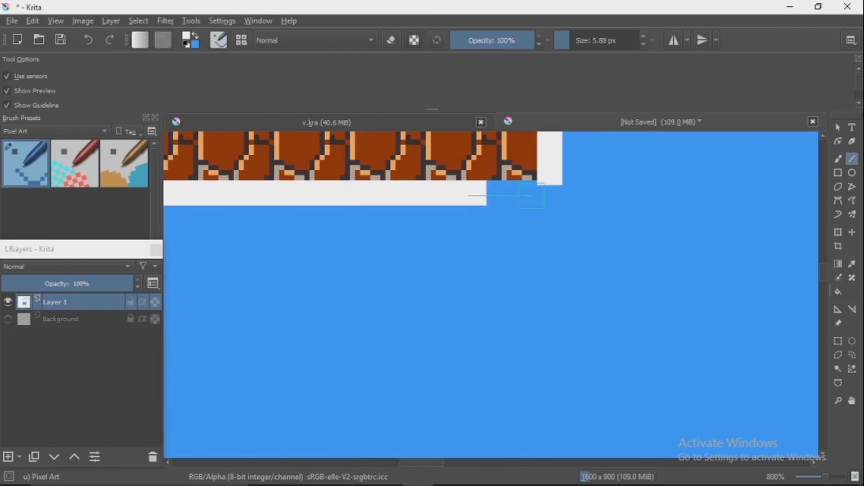
Step: Try to fill the blue area outside the scene's border with near-white using the Fill tool
key(f)
scroll(298, 208, up, 3)
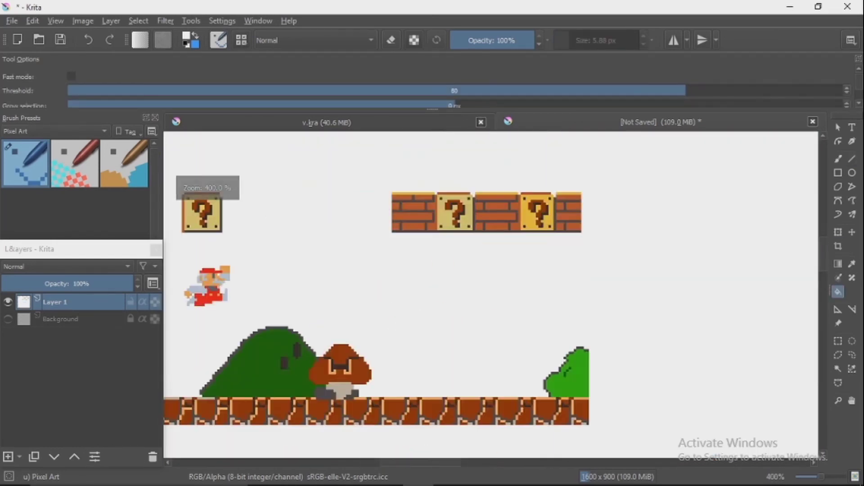
click(625, 328)
scroll(624, 328, down, 5)
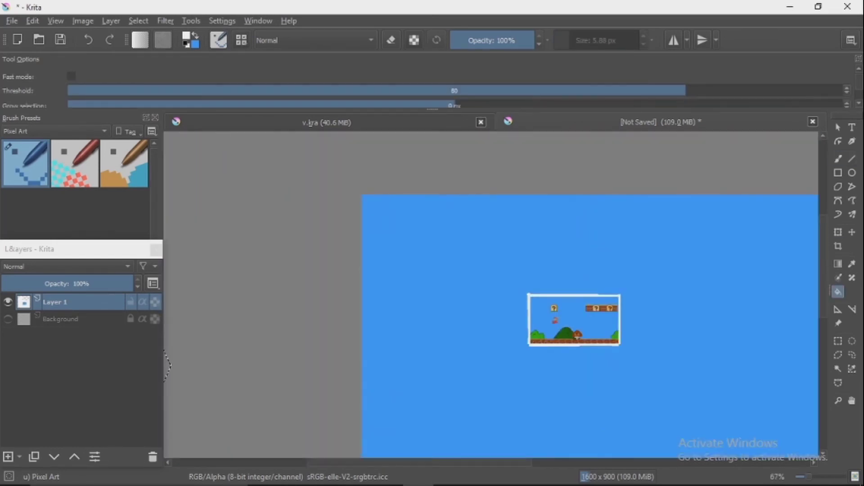
Step: Enlarge the freehand brush to 225.89 px and paint near-white over the blue canvas to the left of, above and below the scene
key(b)
drag(476, 309, 477, 332)
scroll(495, 319, up, 2)
drag(351, 216, 470, 345)
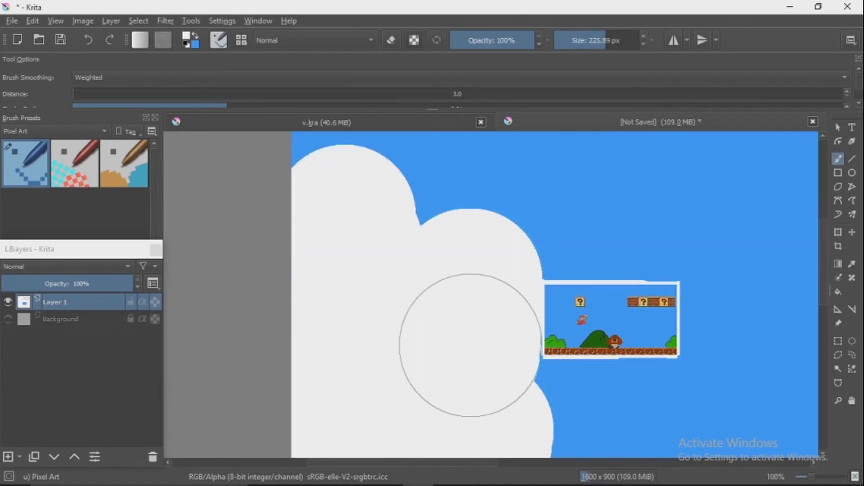
mouse_move(506, 417)
mouse_down()
mouse_move(666, 428)
mouse_move(242, 434)
mouse_up()
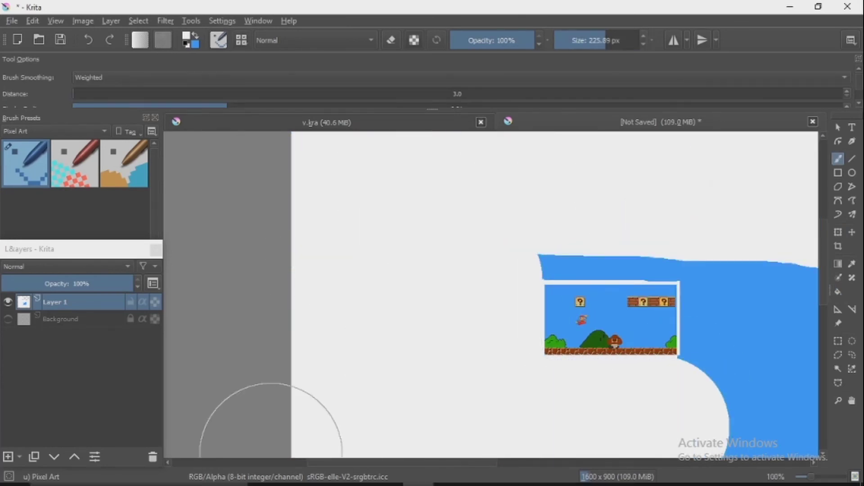
Step: Cover the remaining blue above, below and to the right of the framed scene with near-white
drag(637, 214, 593, 390)
scroll(424, 453, right, 5)
mouse_move(472, 342)
mouse_down()
mouse_move(498, 309)
mouse_move(598, 351)
mouse_up()
scroll(598, 351, down, 2)
mouse_move(694, 241)
mouse_down()
mouse_move(826, 295)
mouse_move(671, 366)
mouse_up()
scroll(495, 270, up, 6)
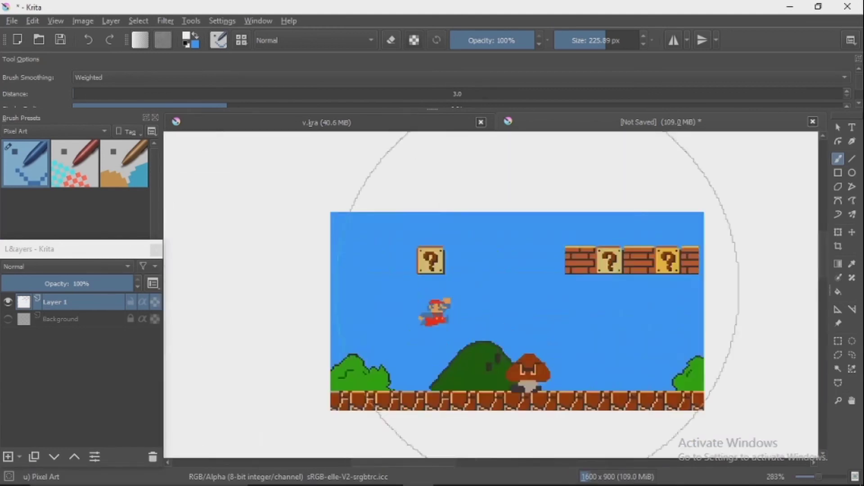
Step: Hide the interface panels and examine the painted scene up close in canvas-only view
scroll(495, 293, up, 2)
scroll(495, 293, down, 3)
key(Tab)
scroll(495, 293, up, 2)
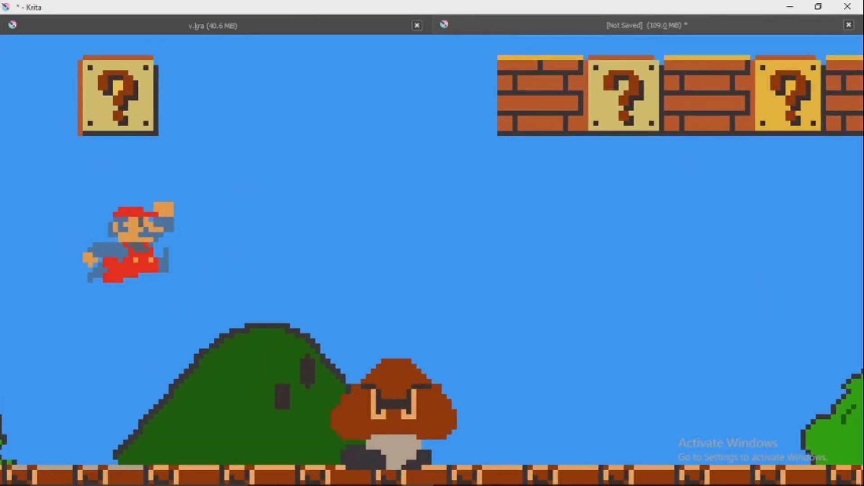